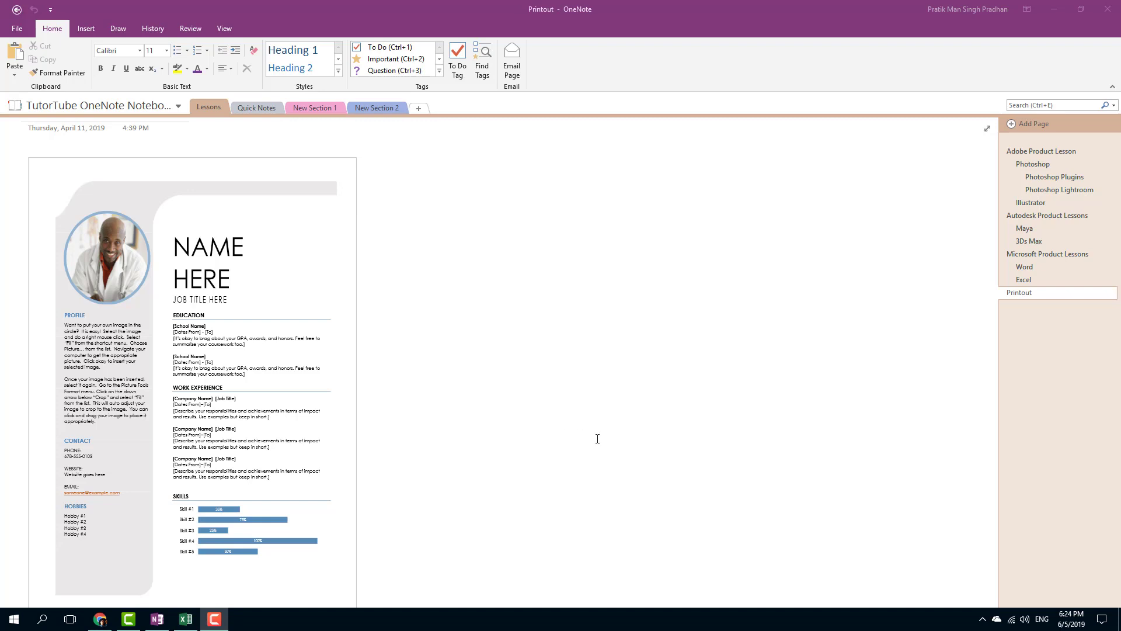
pyautogui.click(826, 277)
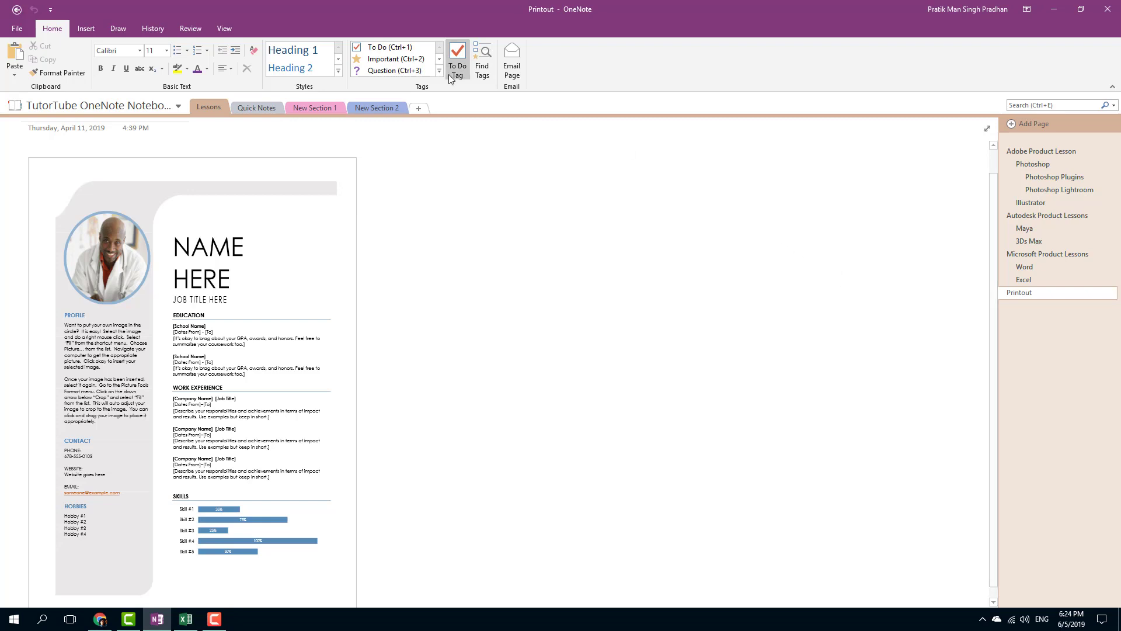
pyautogui.click(83, 27)
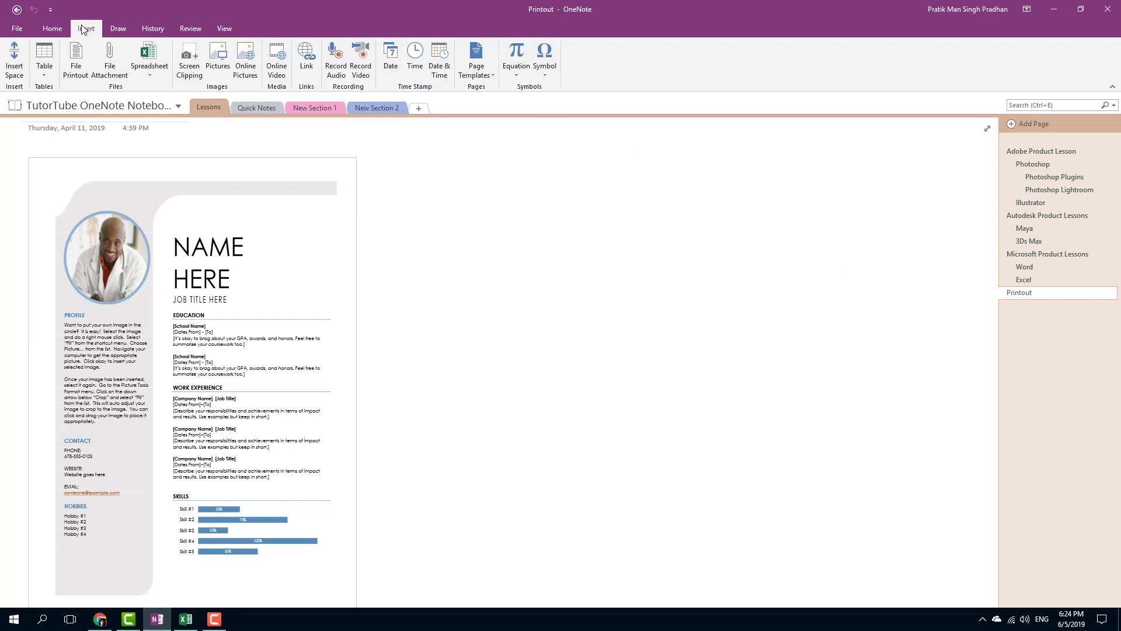
pyautogui.click(117, 28)
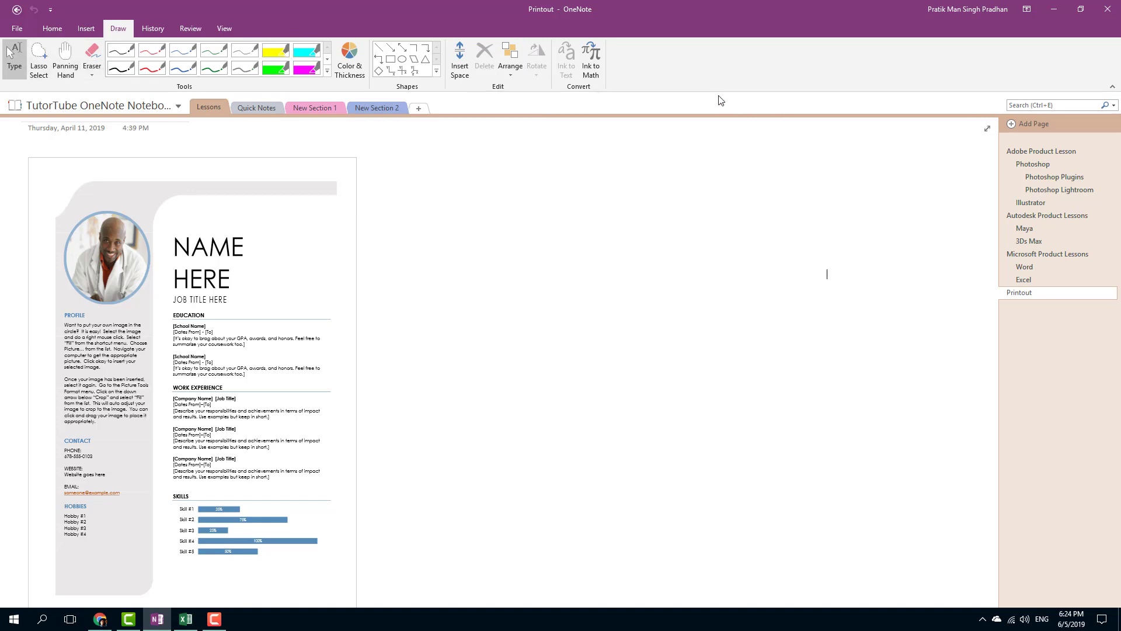
pyautogui.click(225, 28)
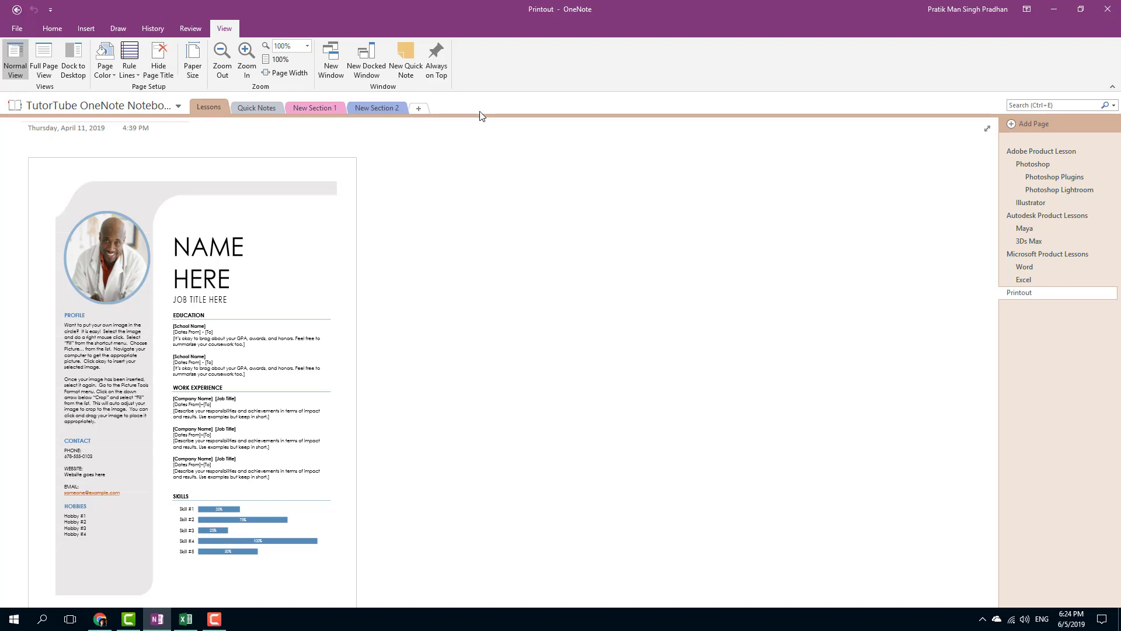
# - Collapse the ribbon, view the History and Draw commands temporarily, and pin the ribbon open again
pyautogui.click(1113, 89)
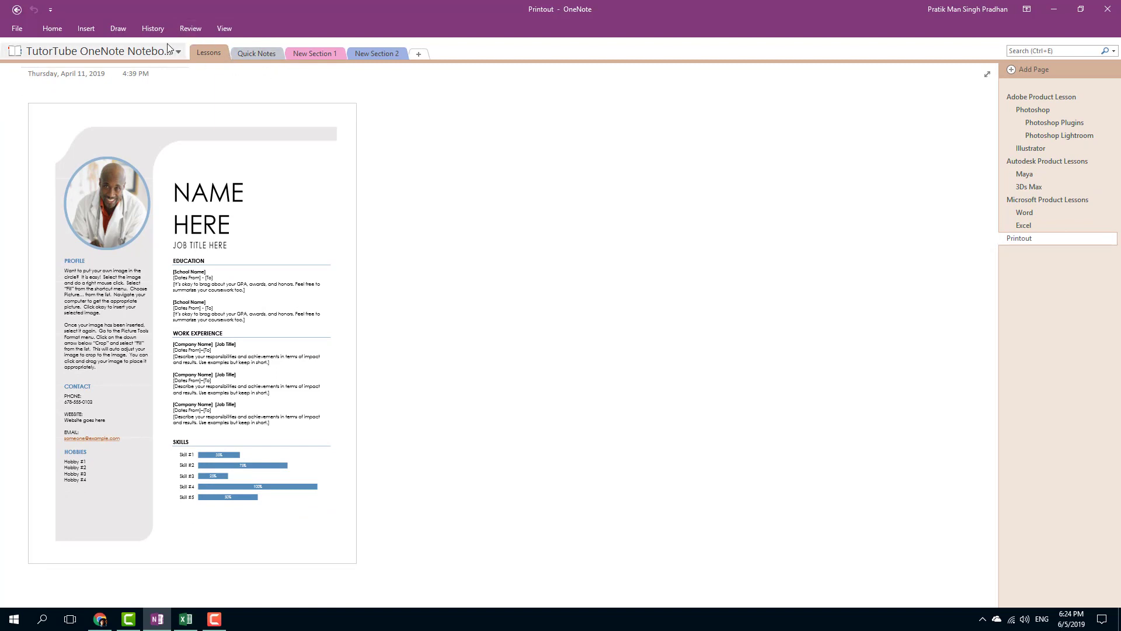
pyautogui.click(153, 29)
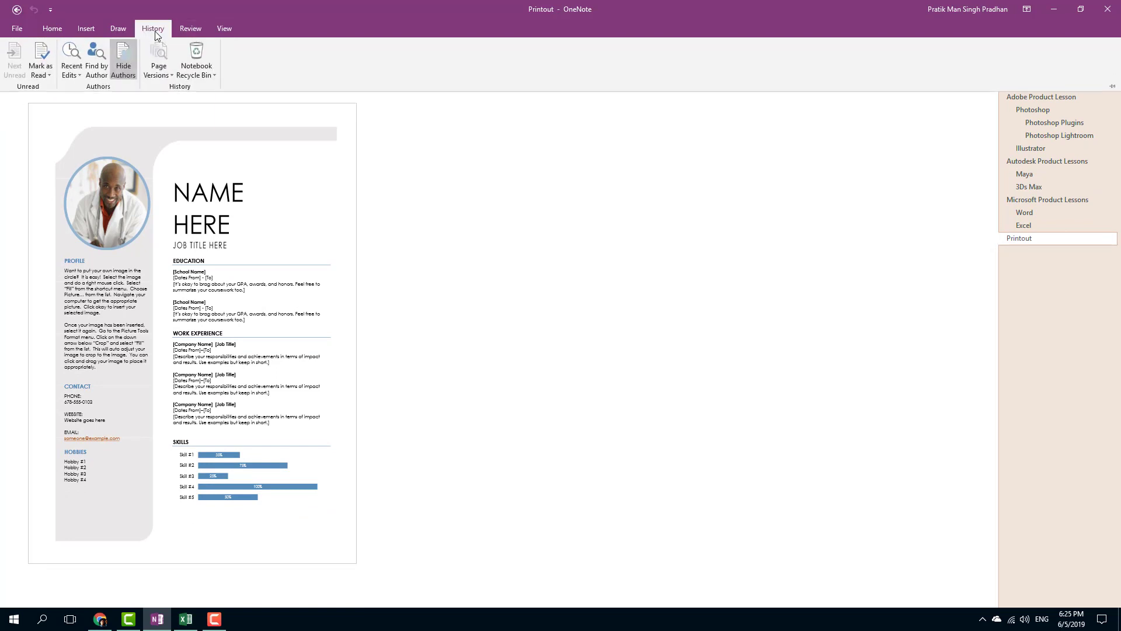
pyautogui.click(117, 29)
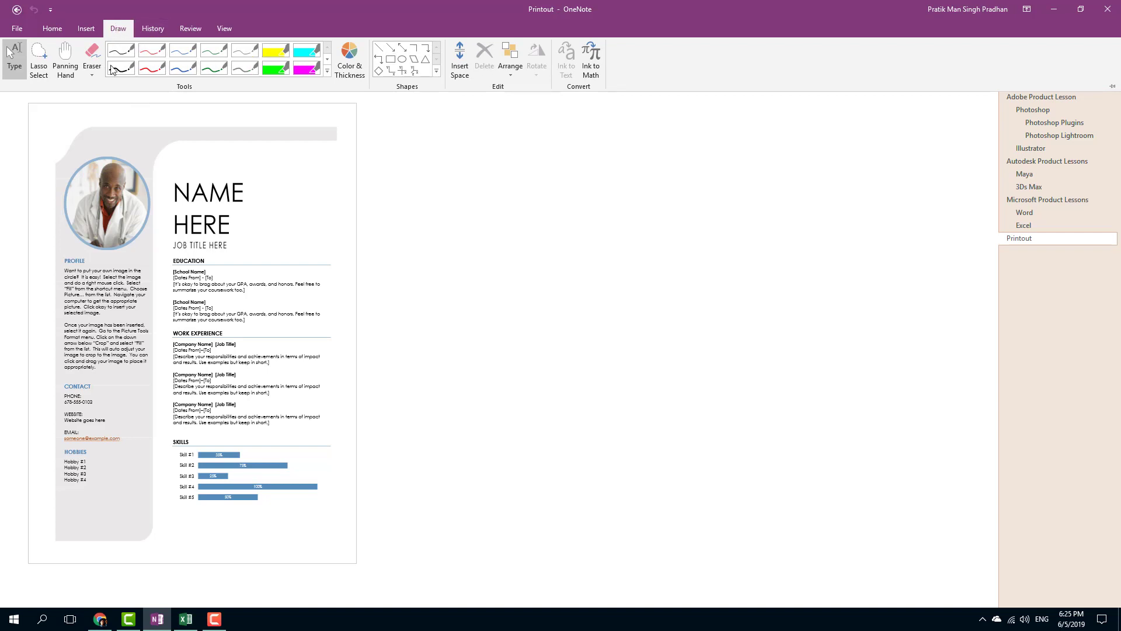
pyautogui.doubleClick(126, 28)
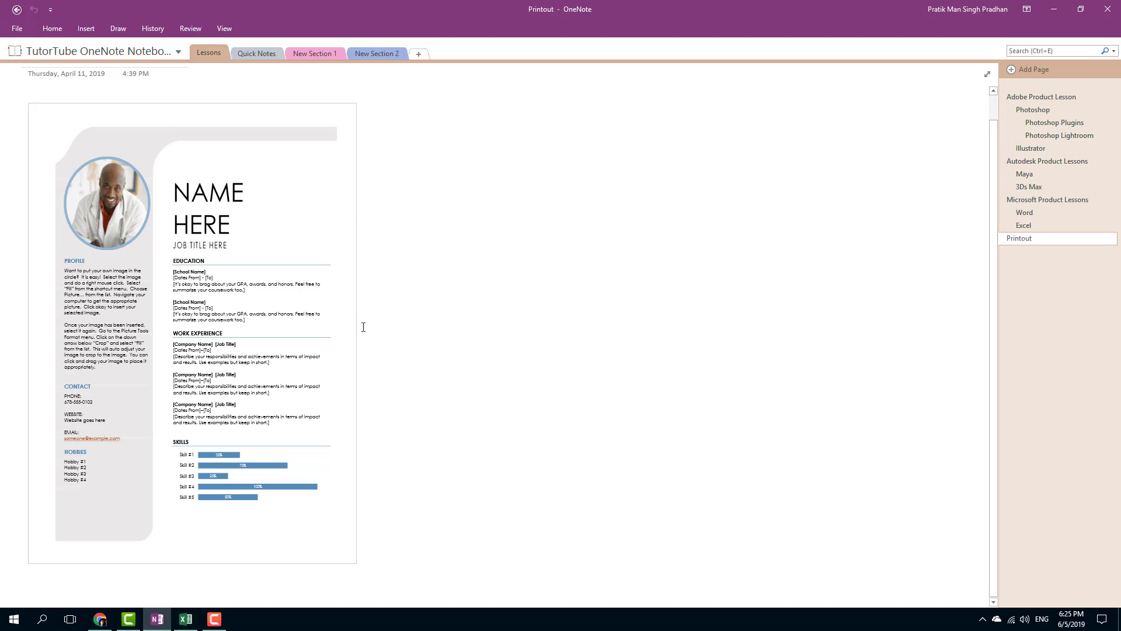
pyautogui.click(119, 29)
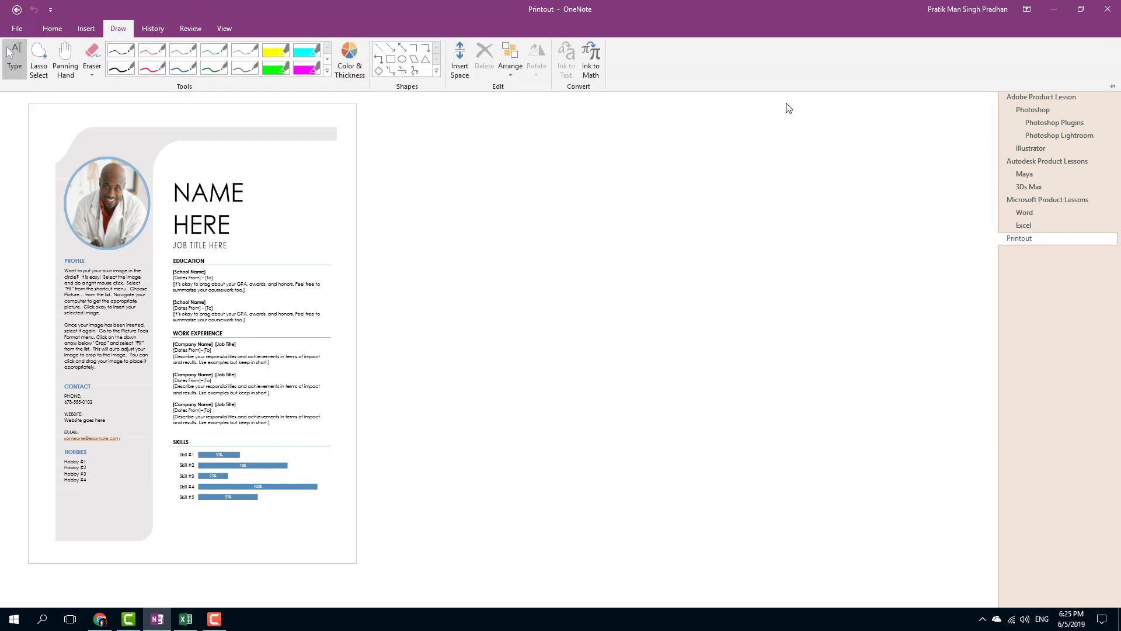
pyautogui.click(1112, 89)
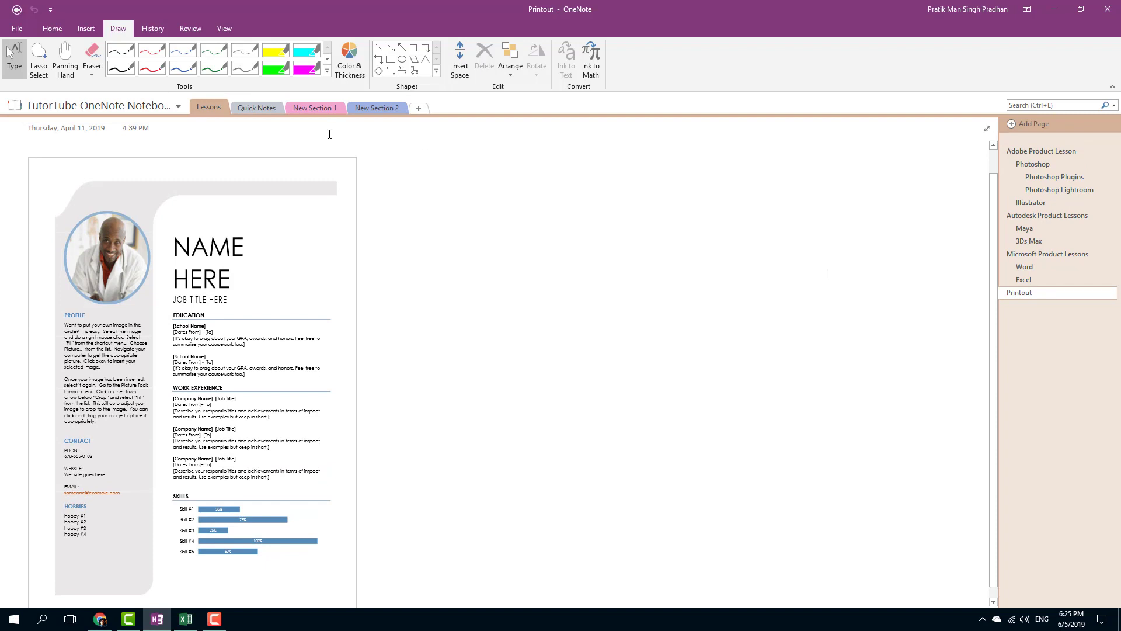
# - Switch to Full Page View and show the list of notebooks, sections and pages
pyautogui.click(226, 30)
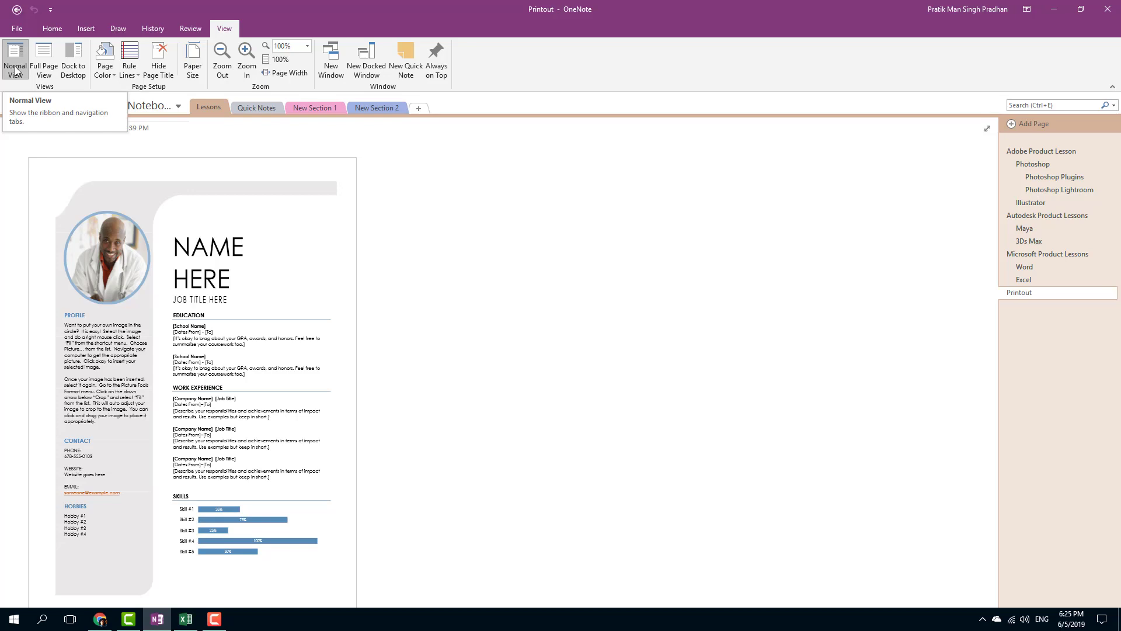
pyautogui.click(50, 71)
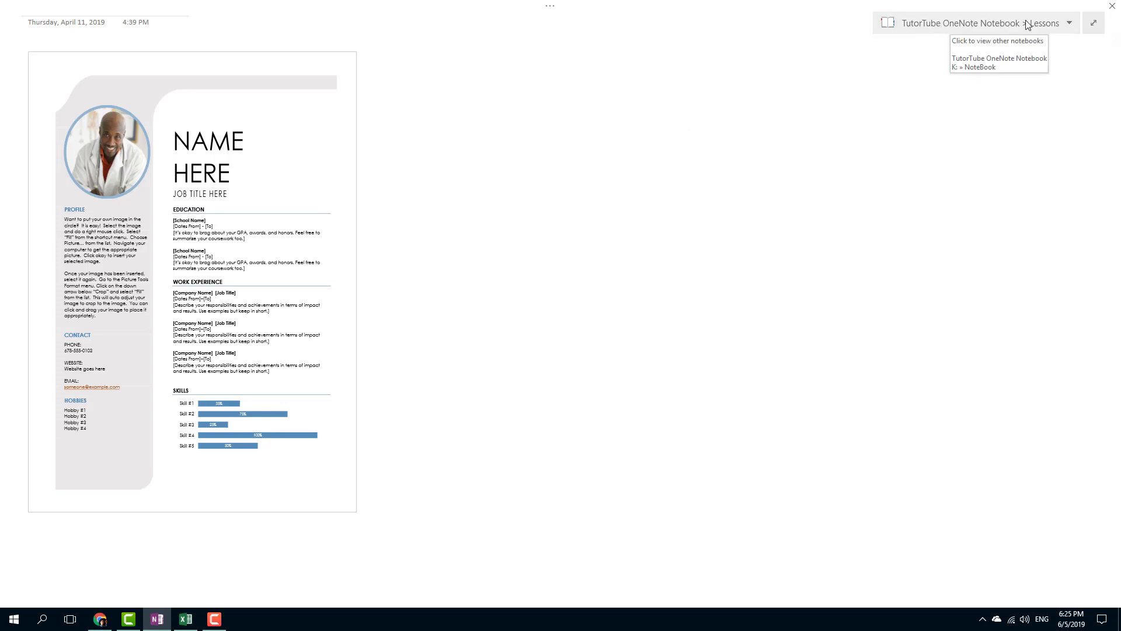
pyautogui.click(1071, 25)
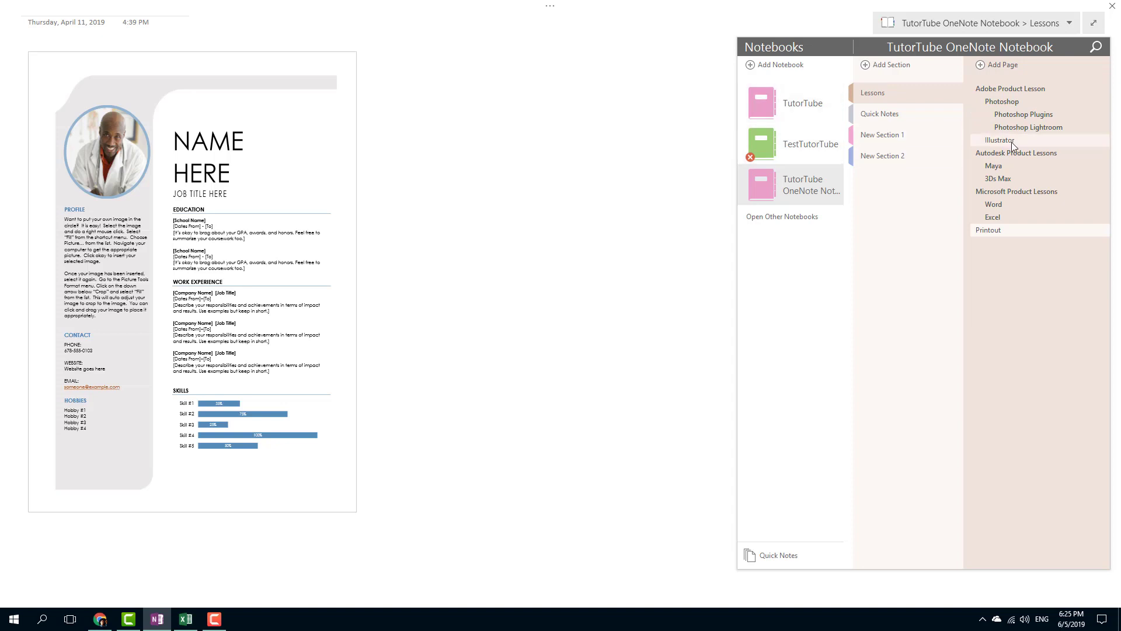
# - Browse from the Photoshop Plugins page to the Photoshop Lightroom page and return to the normal view
pyautogui.click(1021, 116)
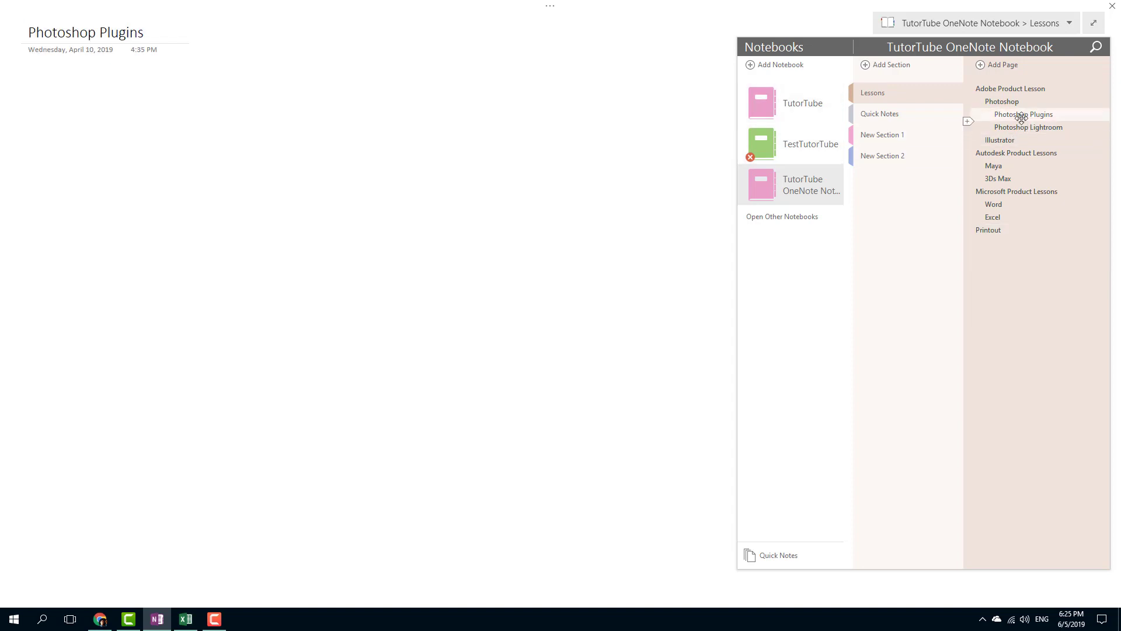
pyautogui.click(1025, 128)
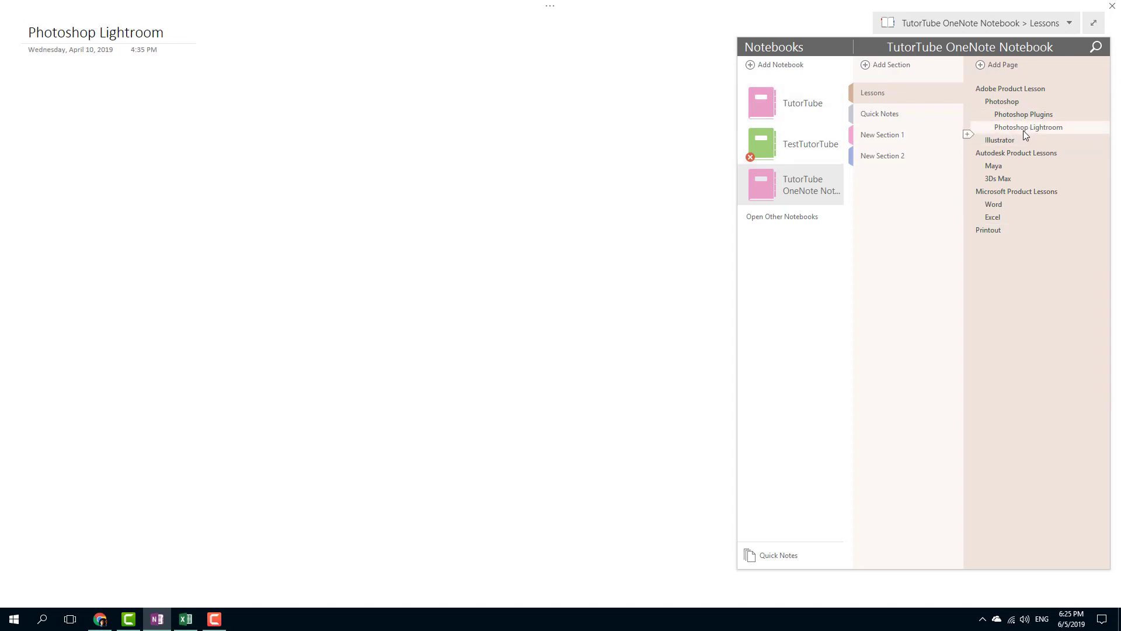
pyautogui.click(1068, 29)
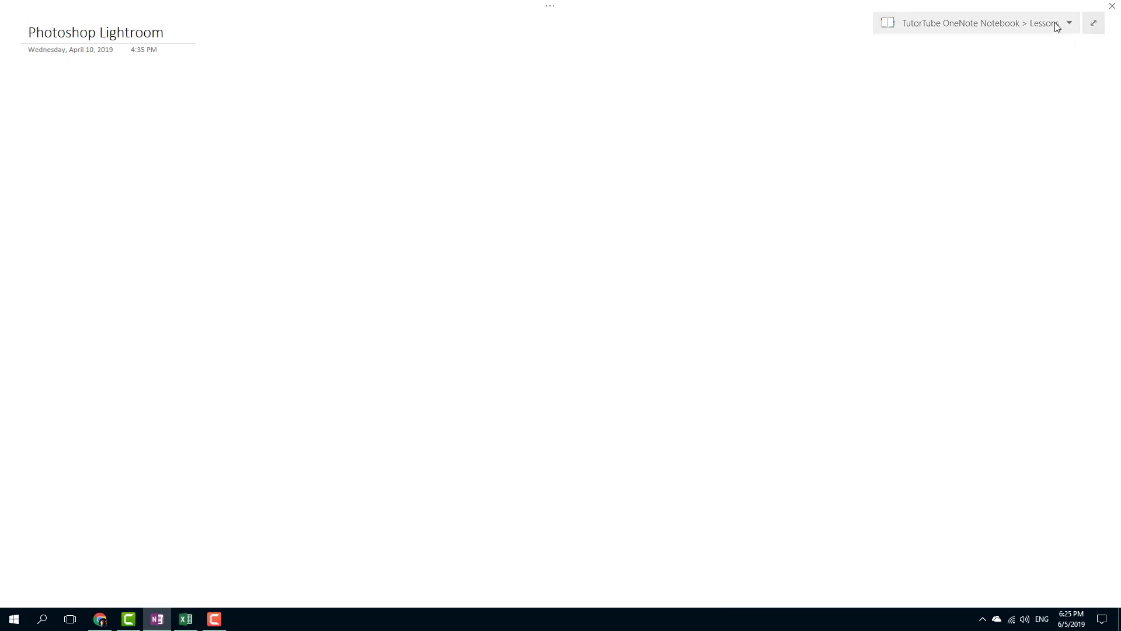
pyautogui.click(1095, 26)
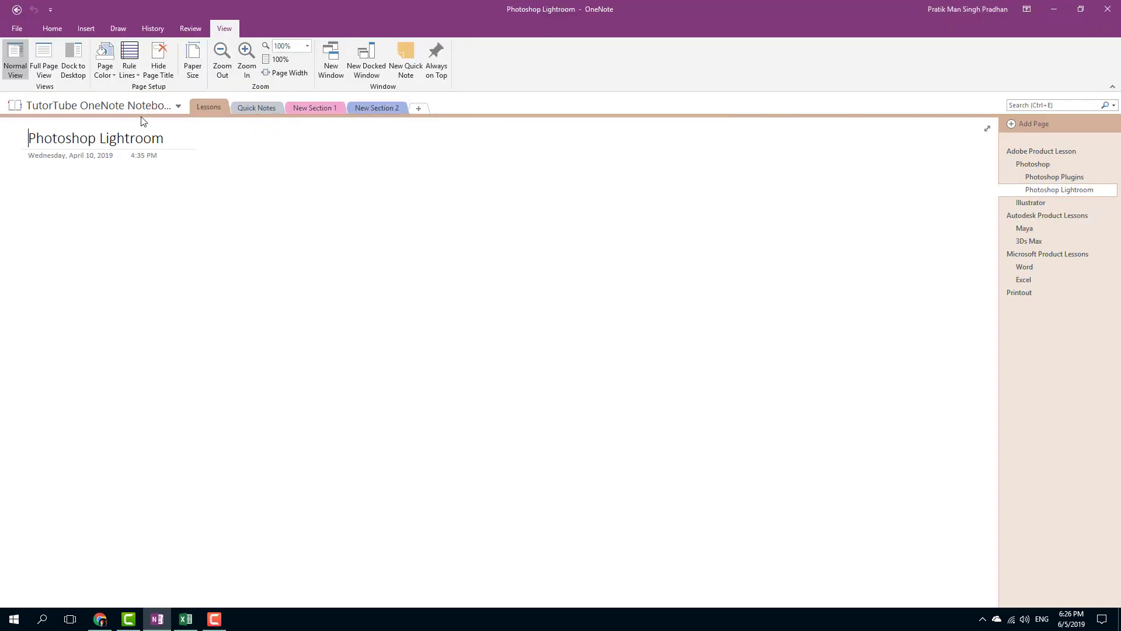
# - Try light blue, light green and light orange page colors on the Photoshop Lightroom page, ending with light blue
pyautogui.click(111, 75)
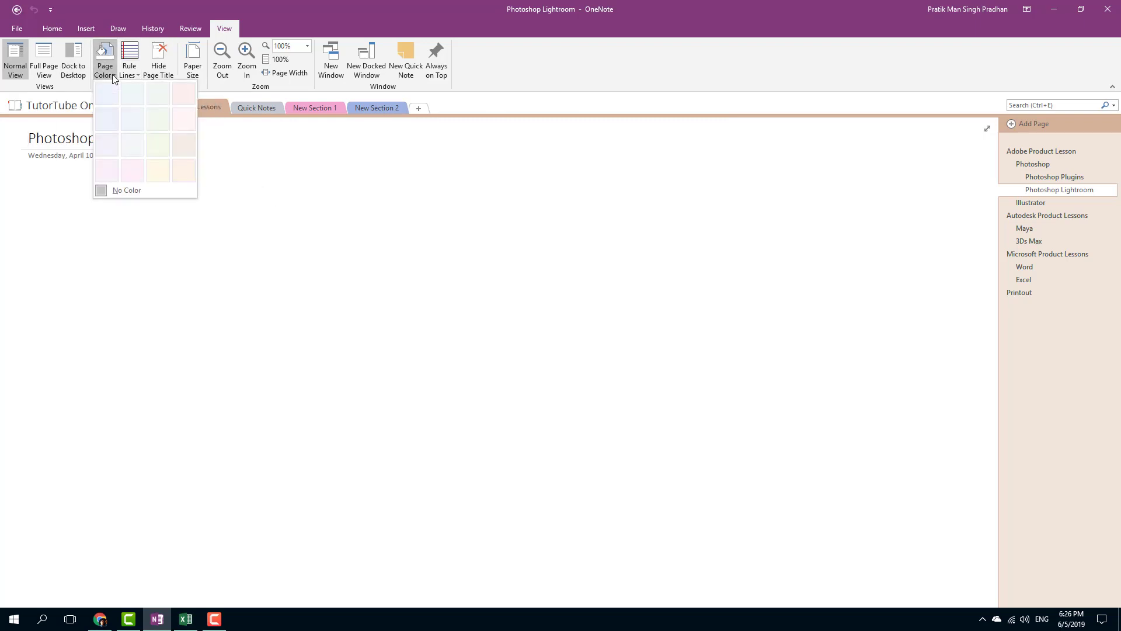
pyautogui.click(132, 122)
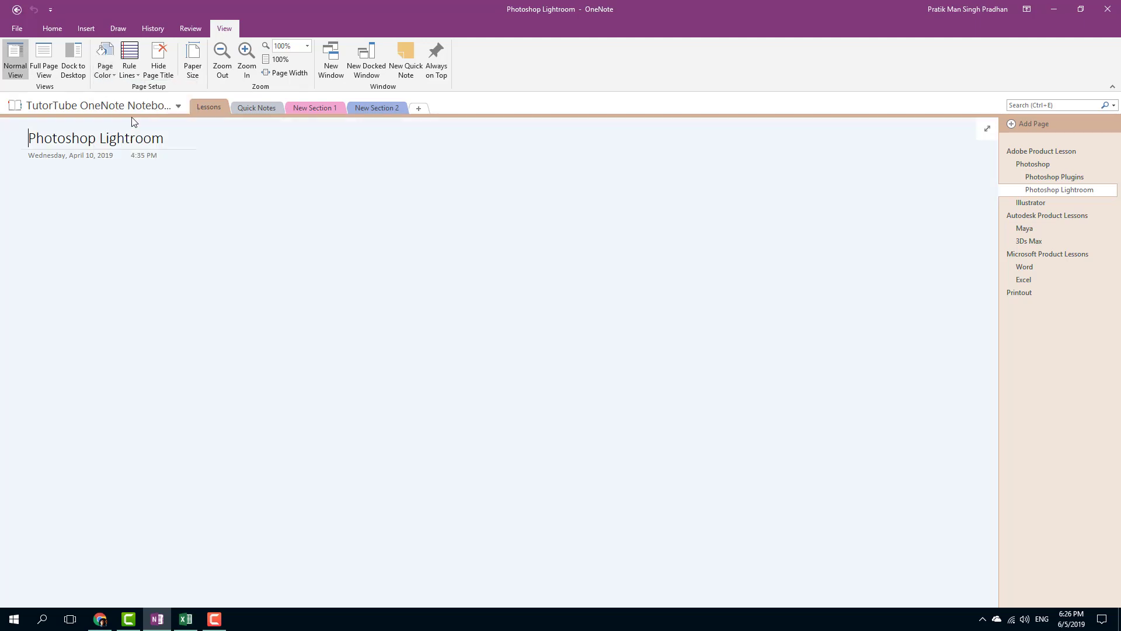
pyautogui.click(110, 65)
pyautogui.click(164, 137)
pyautogui.click(111, 64)
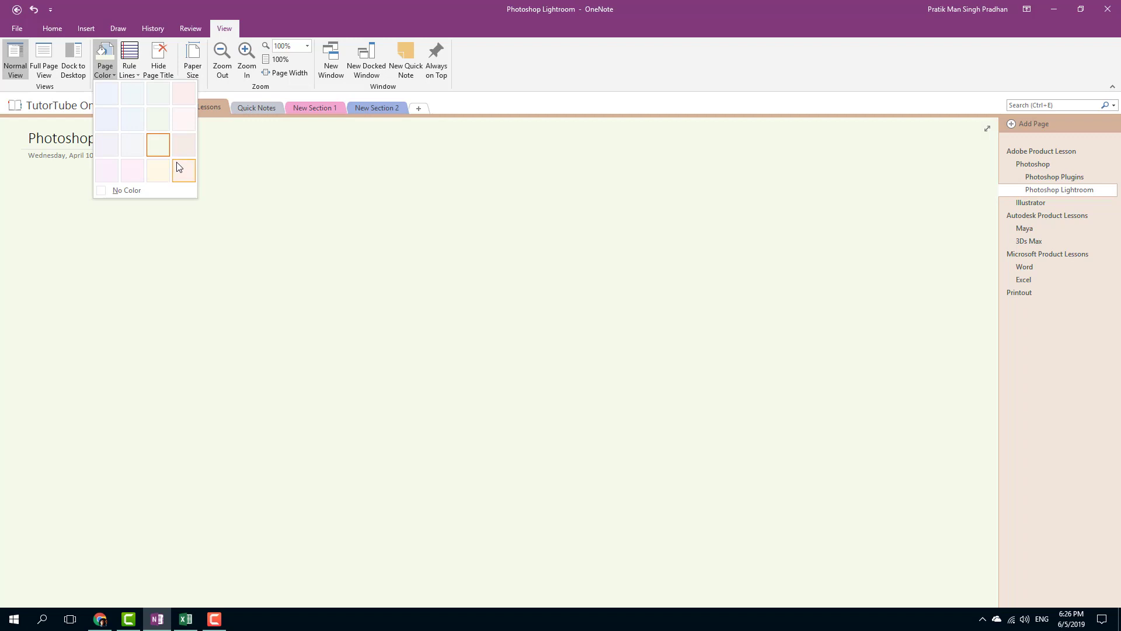
pyautogui.click(175, 166)
pyautogui.click(110, 64)
pyautogui.click(110, 99)
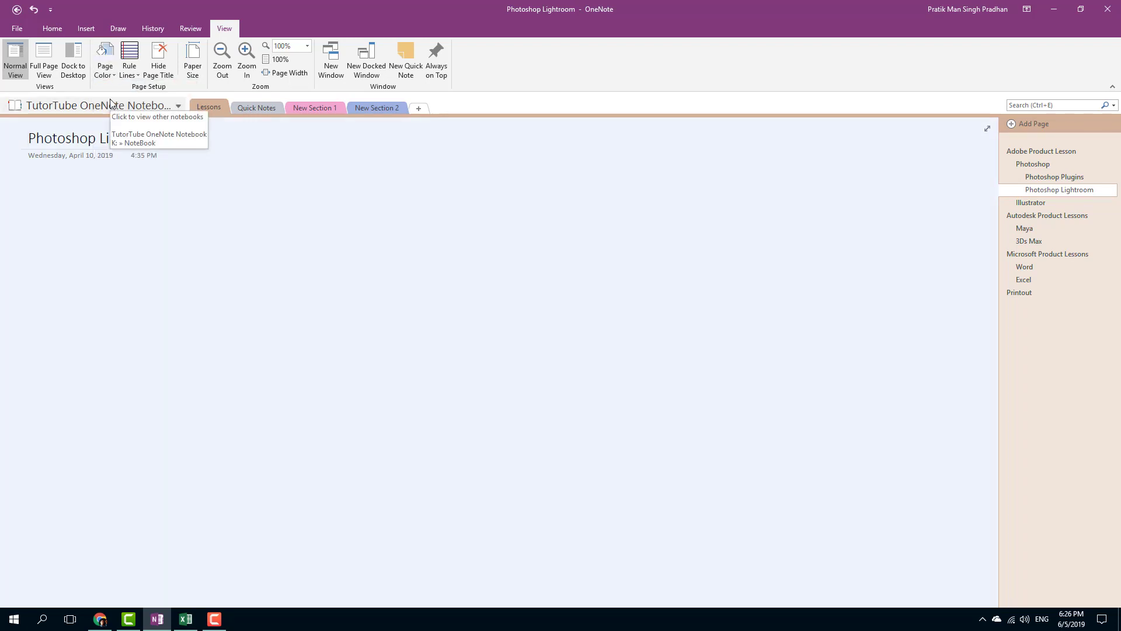
# - Apply rule lines with a red margin line to the page and set the page color to light orange
pyautogui.click(130, 73)
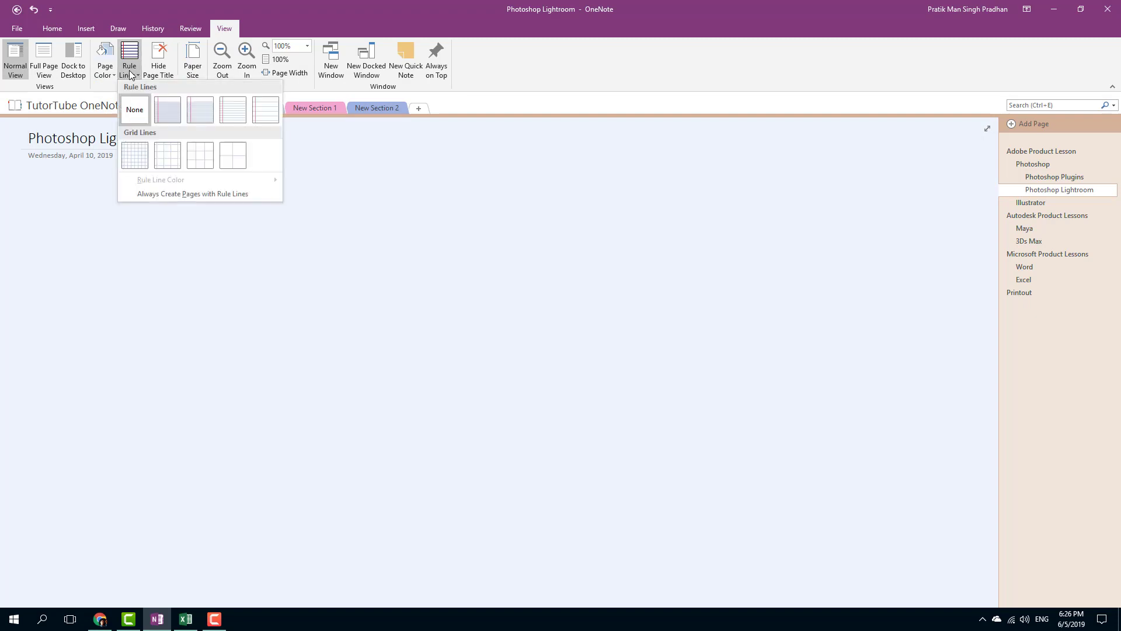
pyautogui.click(163, 114)
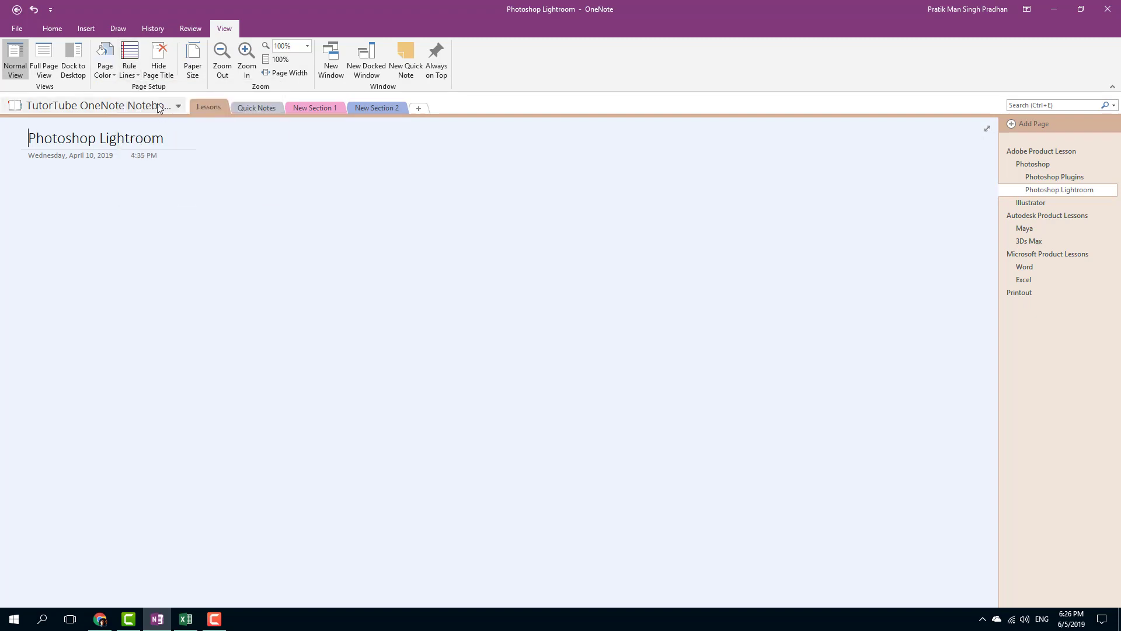
pyautogui.click(133, 70)
pyautogui.click(193, 120)
pyautogui.click(107, 74)
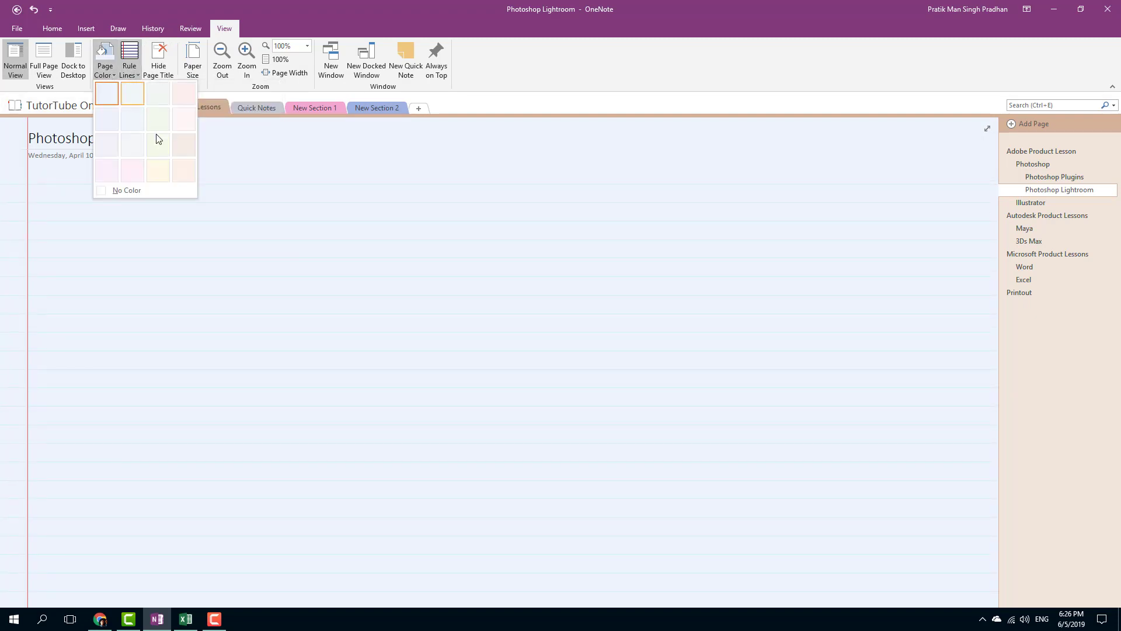
pyautogui.click(183, 170)
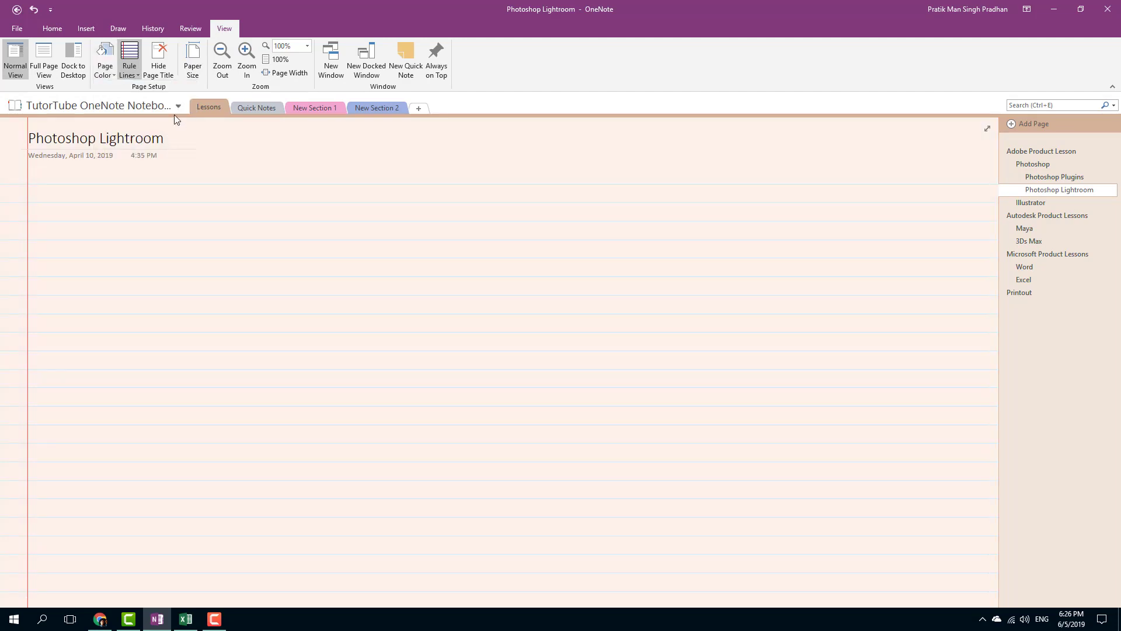
# - Try grid lines on the page, and replace them with closely spaced rule lines with a red margin line
pyautogui.click(133, 73)
pyautogui.click(166, 161)
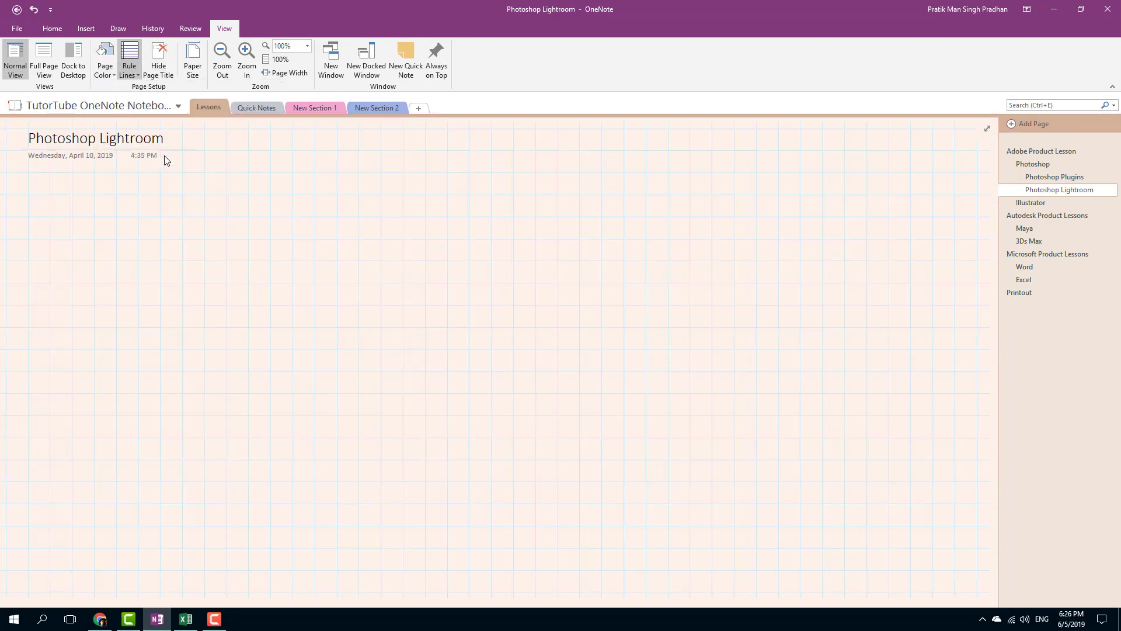
pyautogui.click(133, 71)
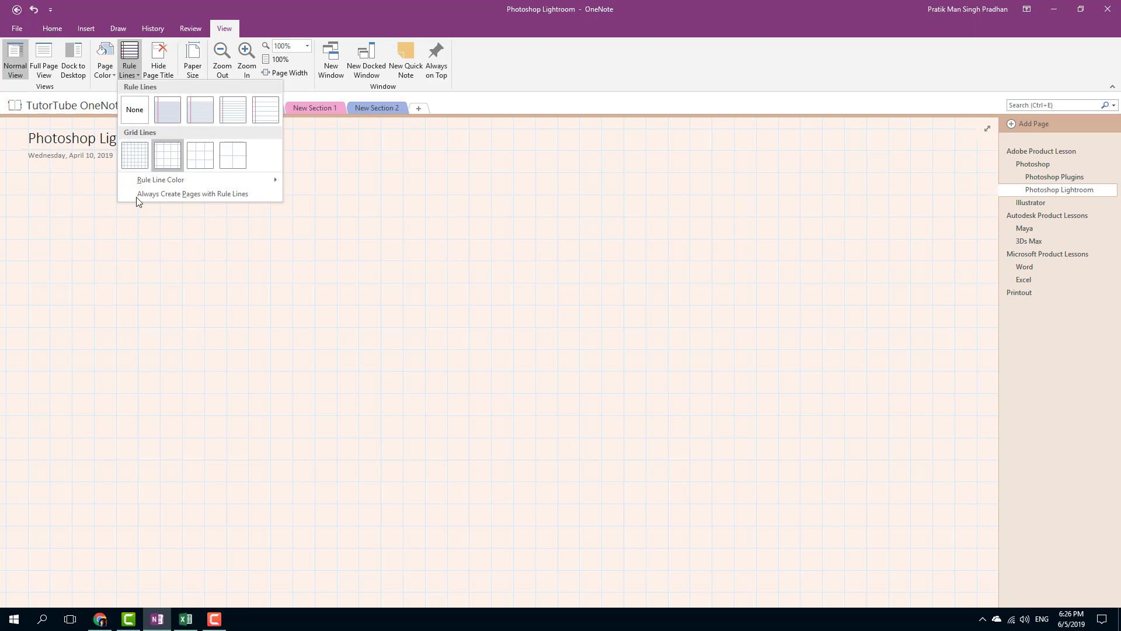
pyautogui.click(174, 115)
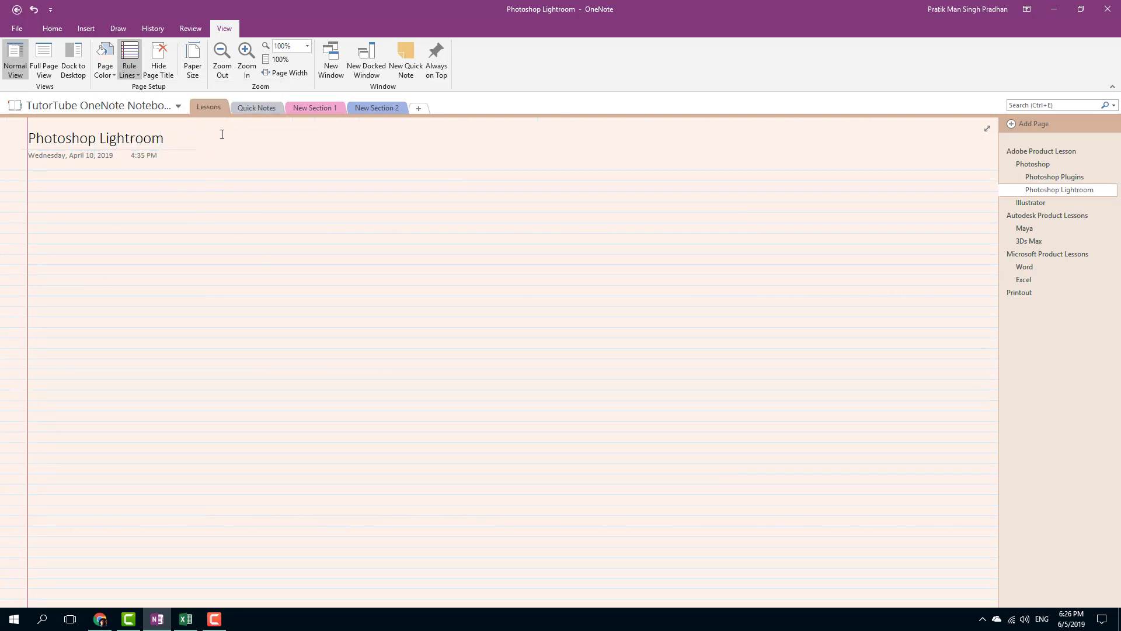
# - Delete the Photoshop Lightroom page title and show the empty title area with its date and time again
pyautogui.click(167, 77)
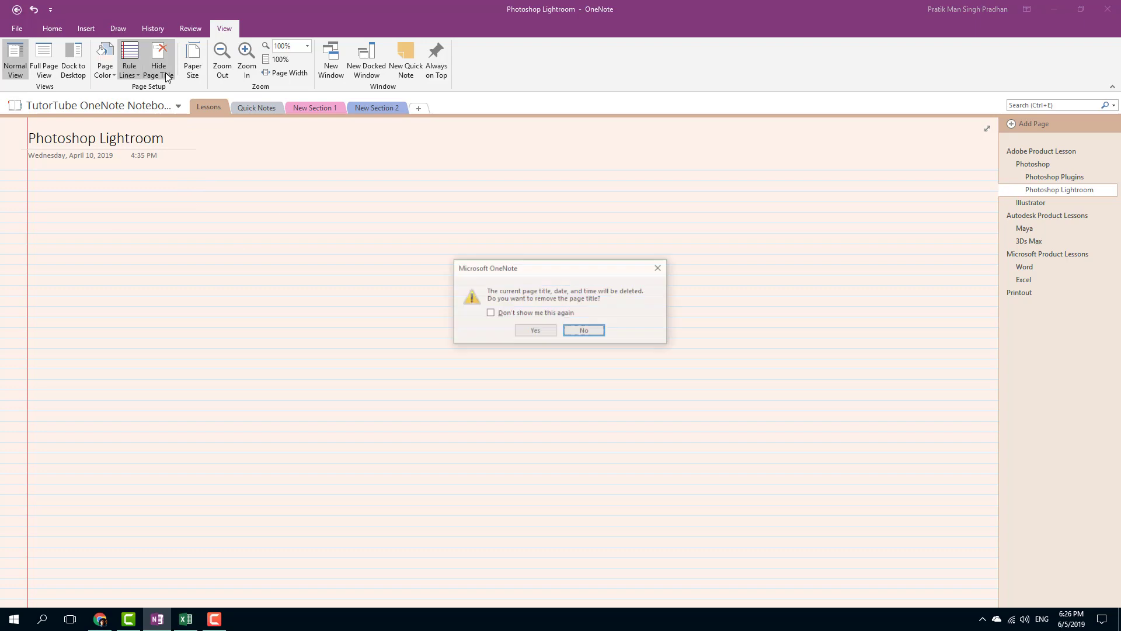
pyautogui.click(534, 334)
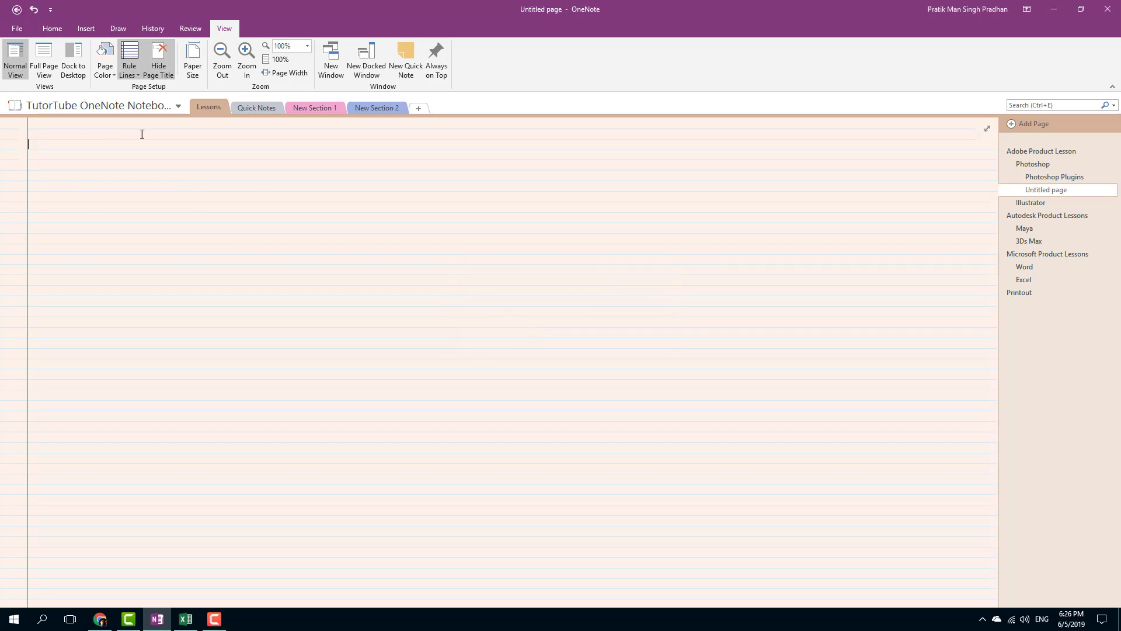
pyautogui.click(159, 72)
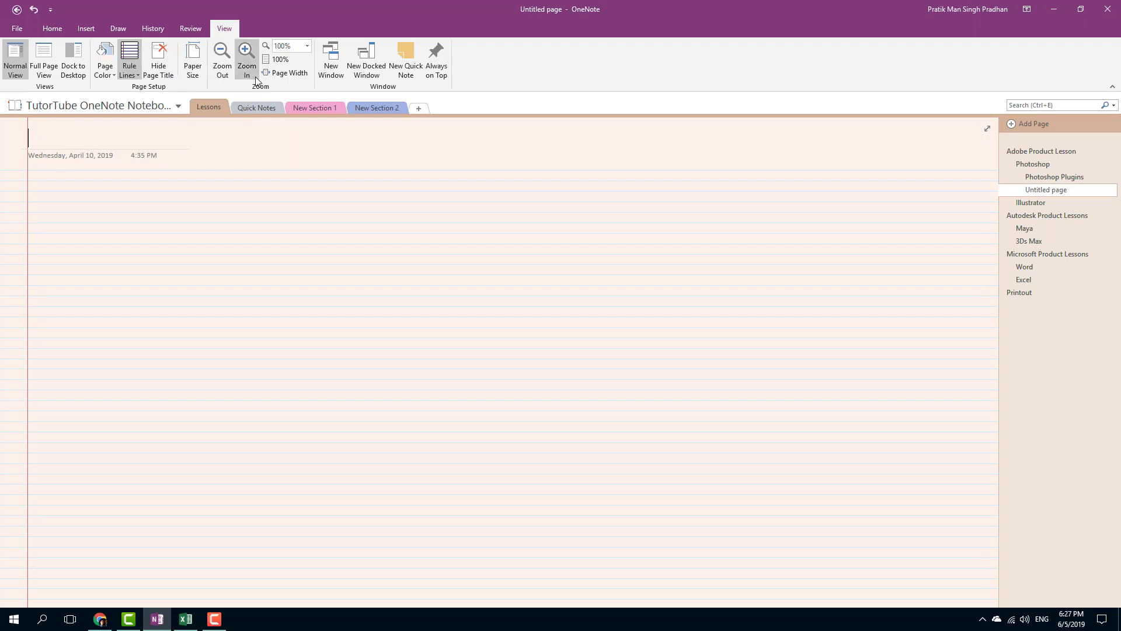
# - Set the paper size of the untitled page to A4
pyautogui.click(193, 63)
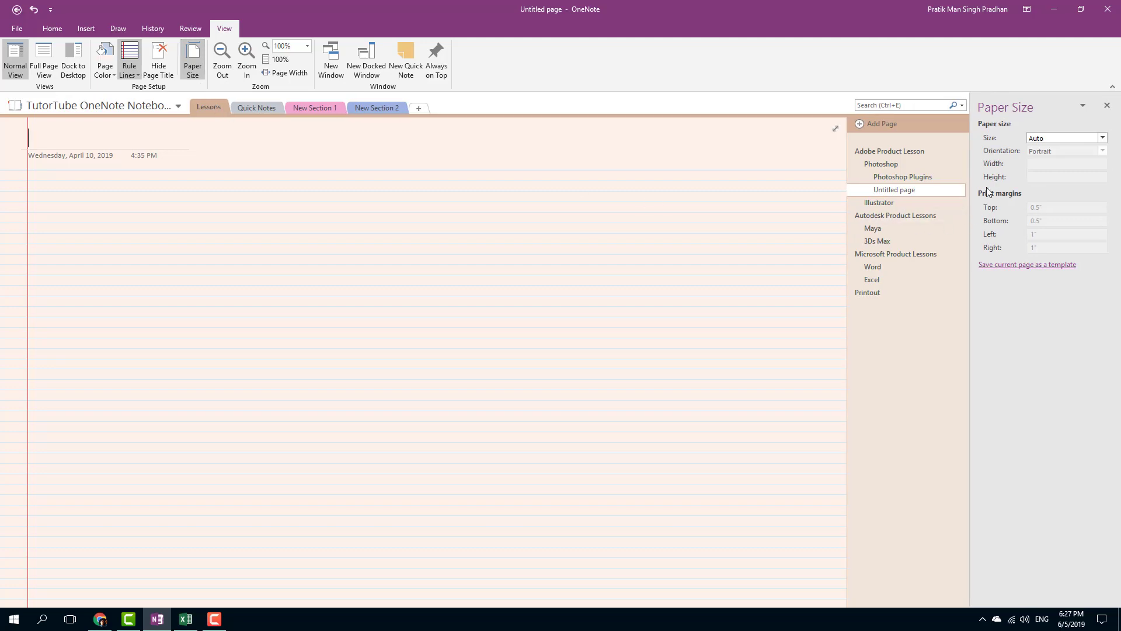
pyautogui.click(1100, 140)
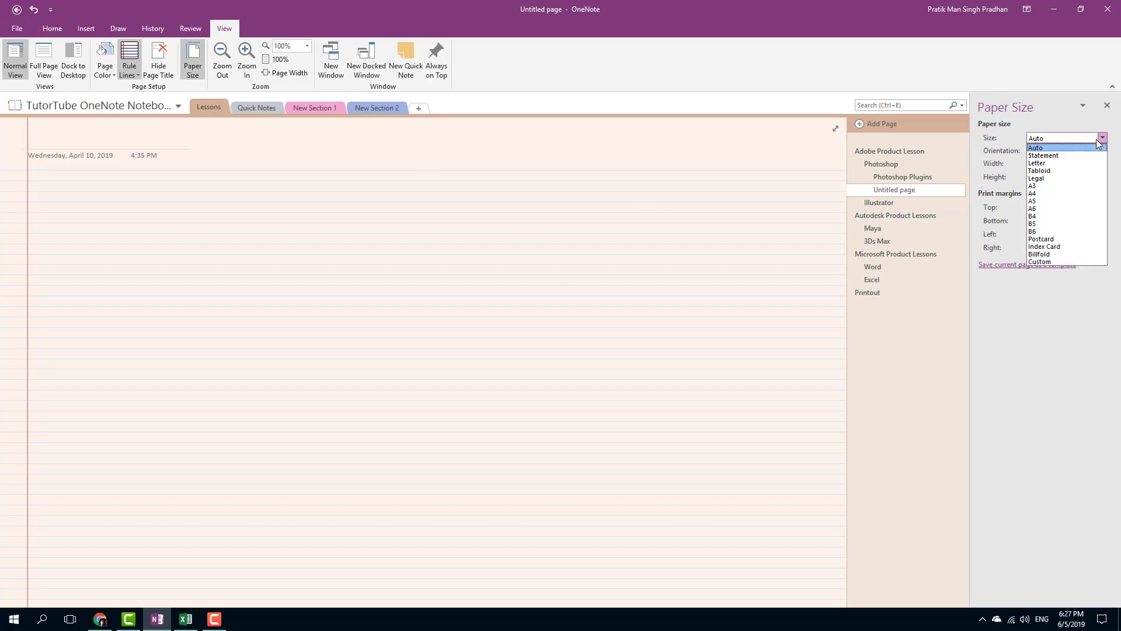
pyautogui.click(1065, 193)
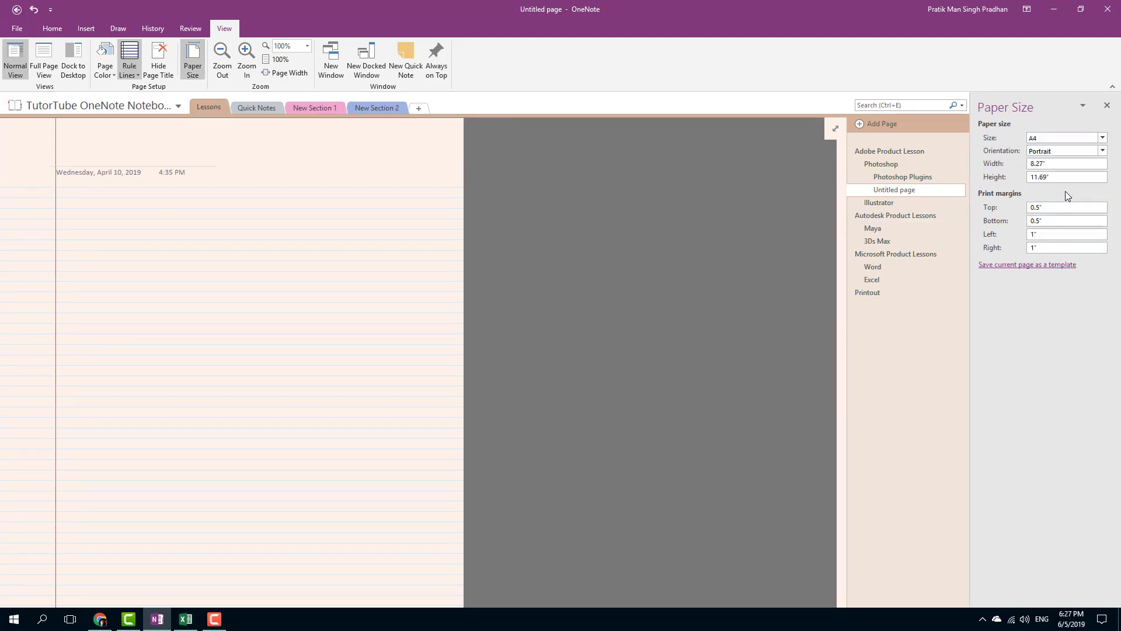
# - Try the B4 paper size on the untitled page, and set the size to Auto instead
pyautogui.click(1102, 138)
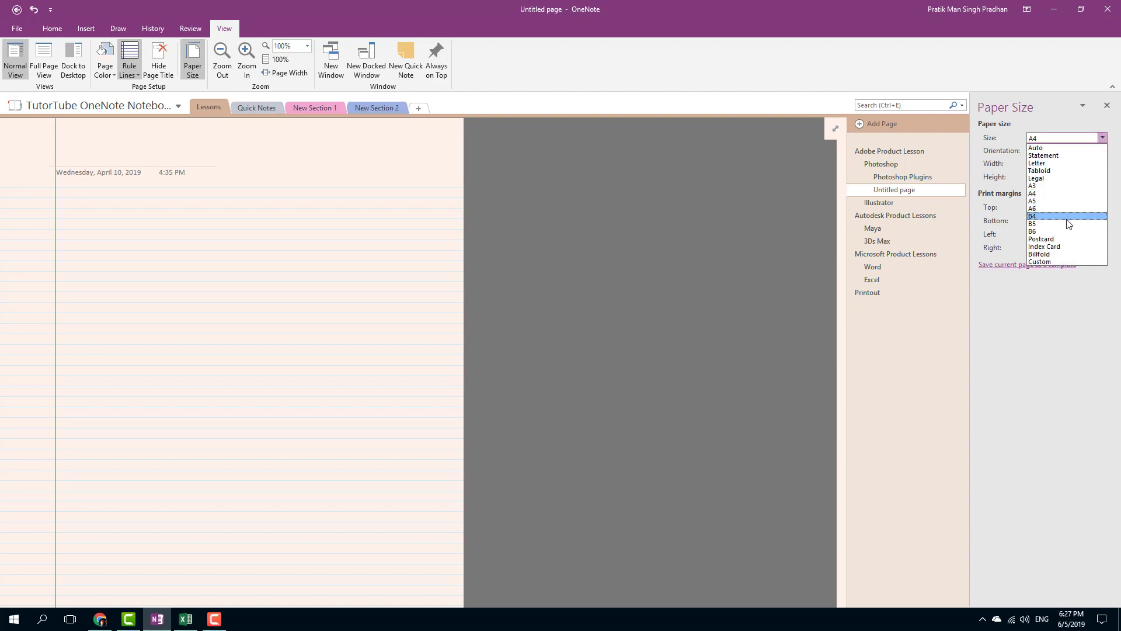
pyautogui.click(1071, 222)
pyautogui.click(1102, 138)
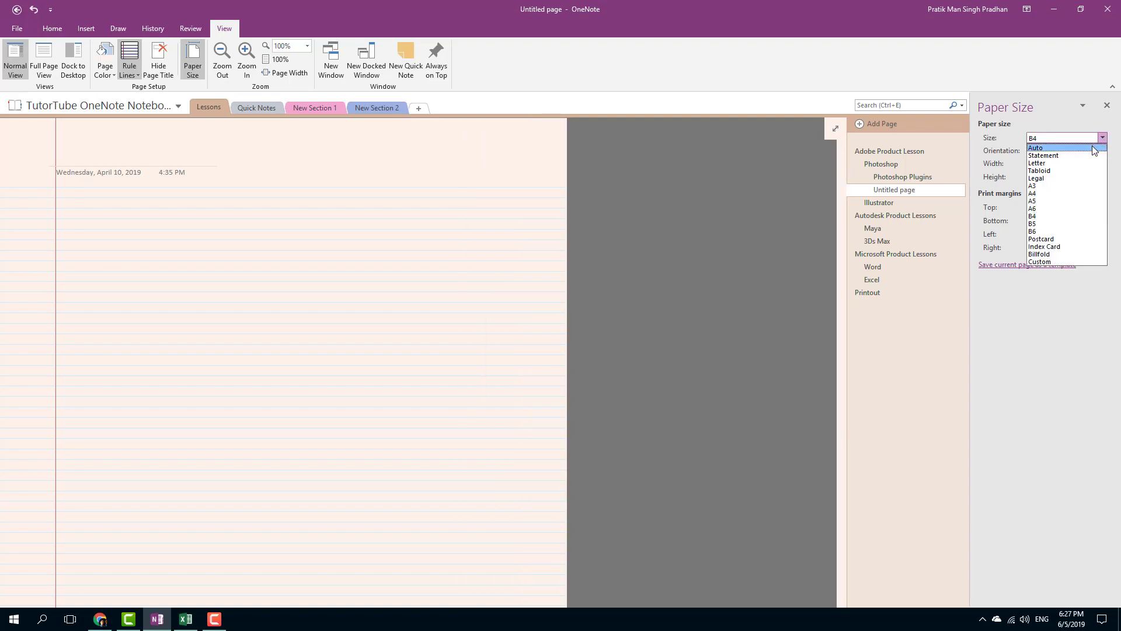
pyautogui.click(1053, 290)
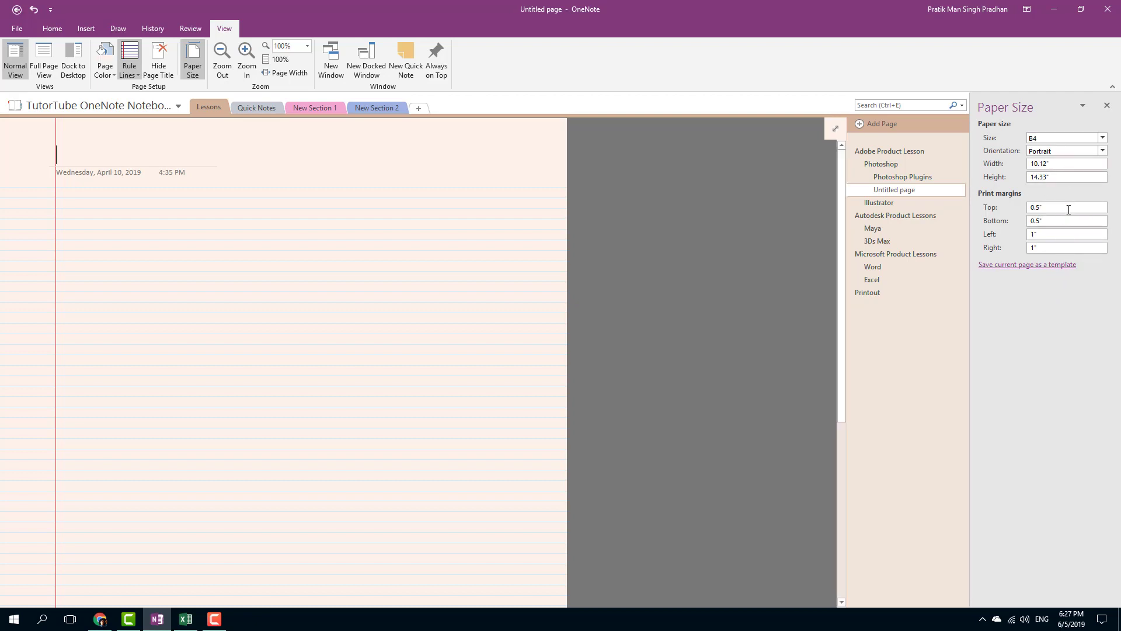
pyautogui.click(1102, 139)
pyautogui.click(1083, 147)
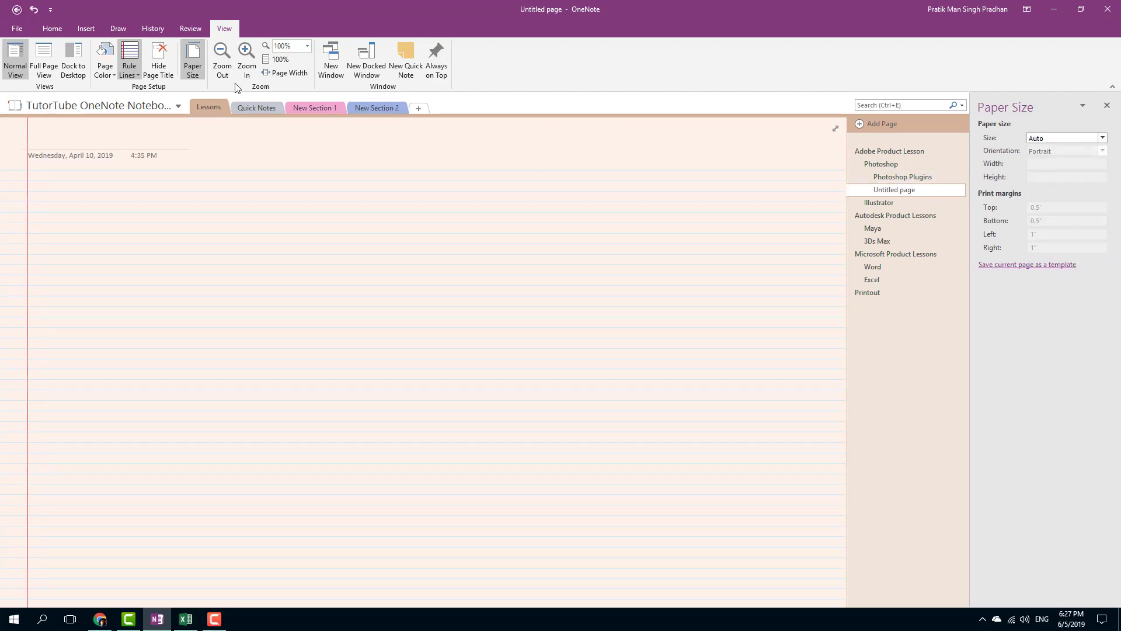
# - Zoom the page out, zoom in several levels, and zoom partway out again to compare magnifications
pyautogui.click(235, 70)
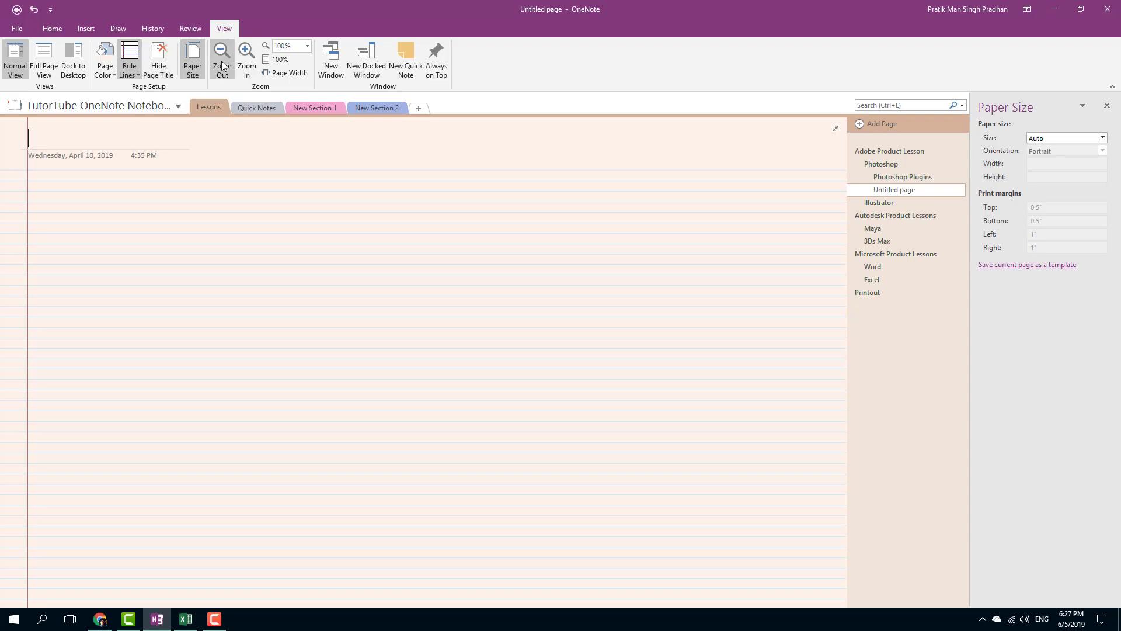
pyautogui.click(235, 70)
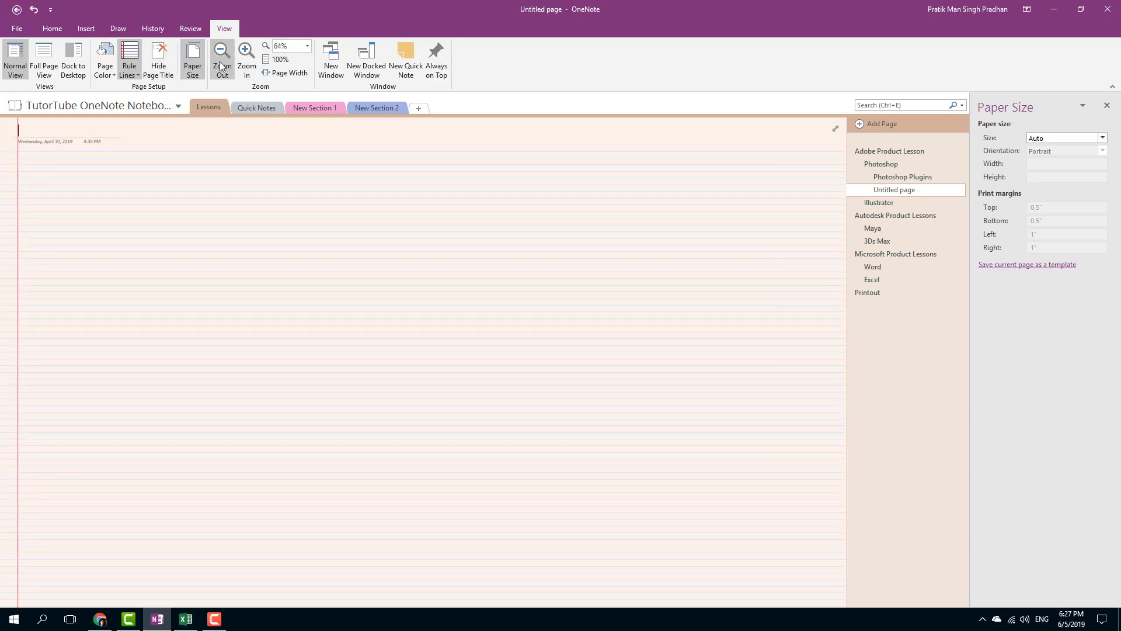
pyautogui.click(248, 64)
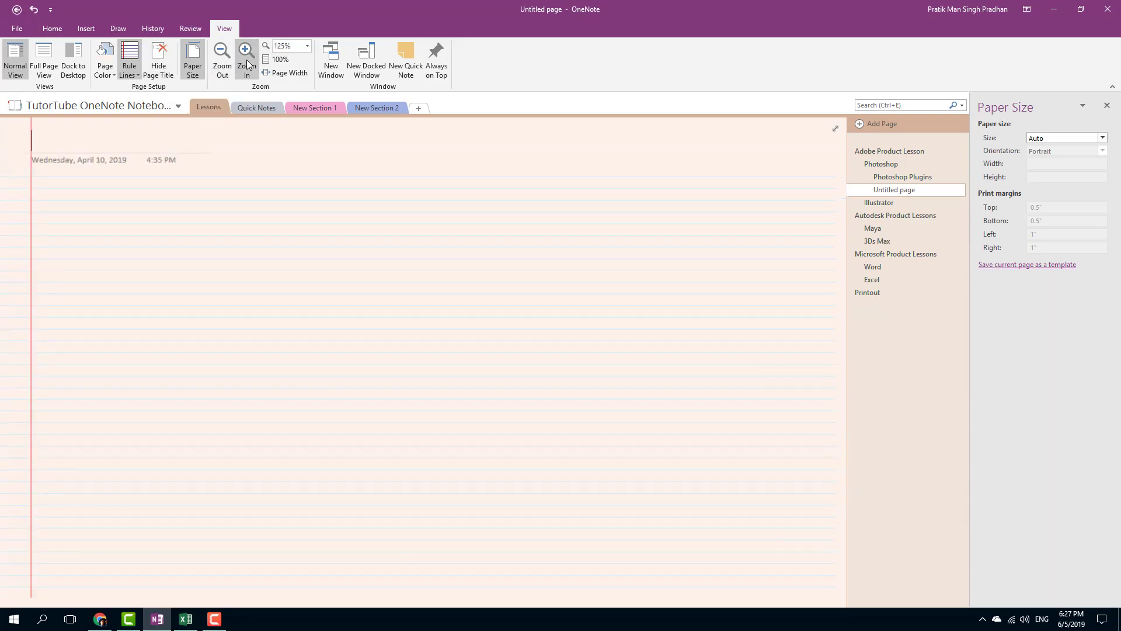
pyautogui.click(248, 65)
pyautogui.click(248, 64)
pyautogui.click(249, 64)
pyautogui.click(222, 58)
pyautogui.click(222, 58)
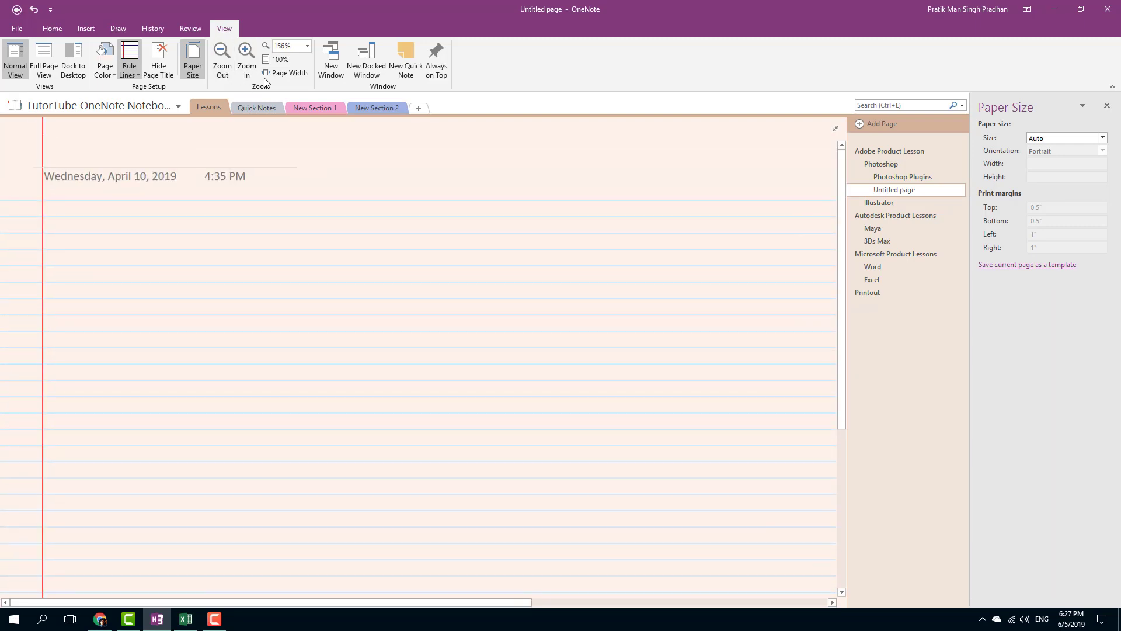
# - Try the page-width zoom, restore the zoom to 100%, and close the paper size settings
pyautogui.click(278, 74)
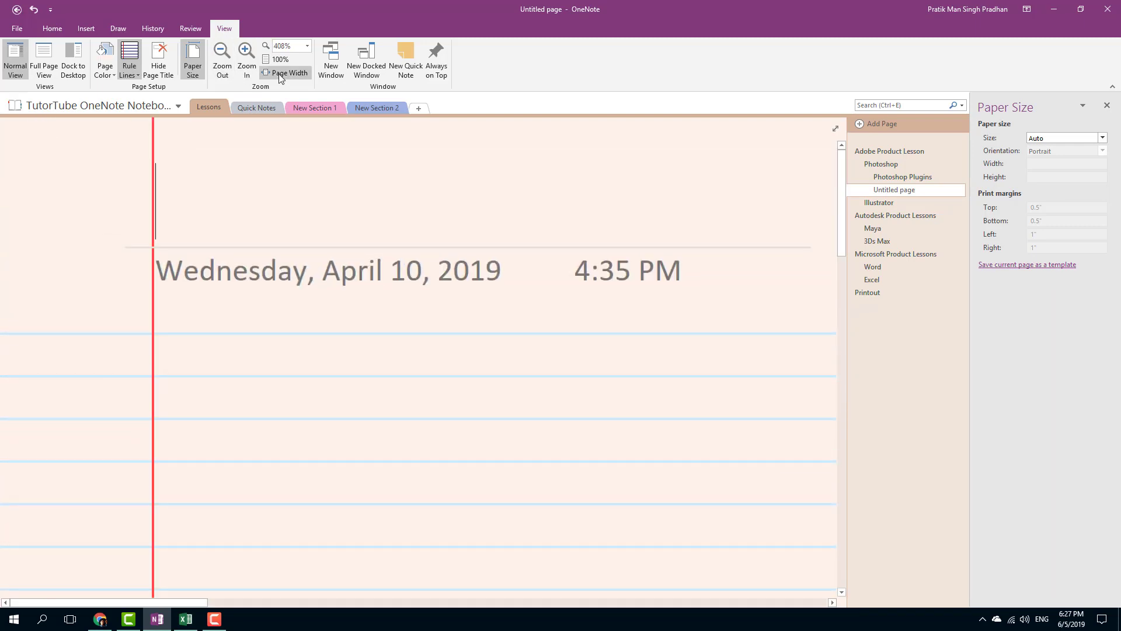
pyautogui.click(269, 60)
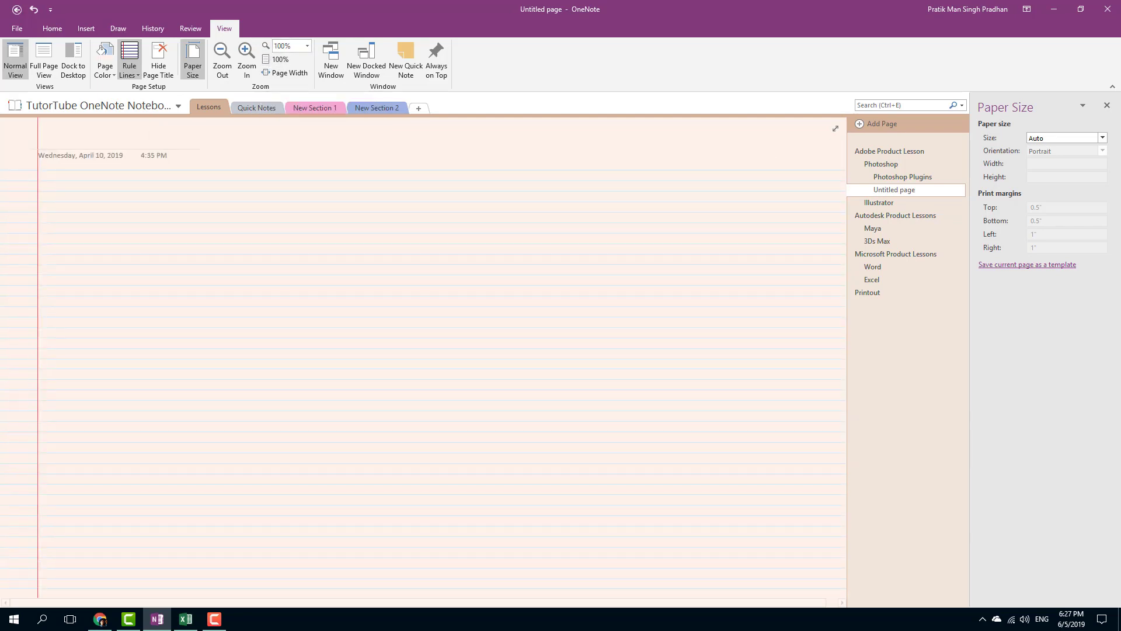
pyautogui.click(1107, 106)
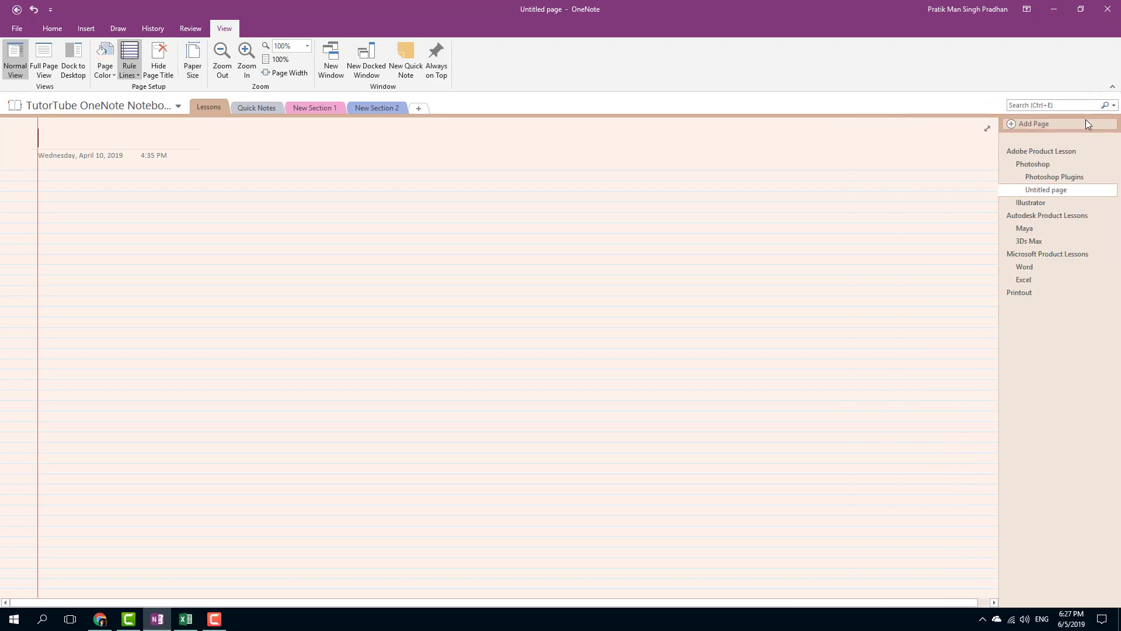
# - Set the ribbon to auto-hide, and reveal it temporarily, dismiss it and reveal it again
pyautogui.click(1027, 11)
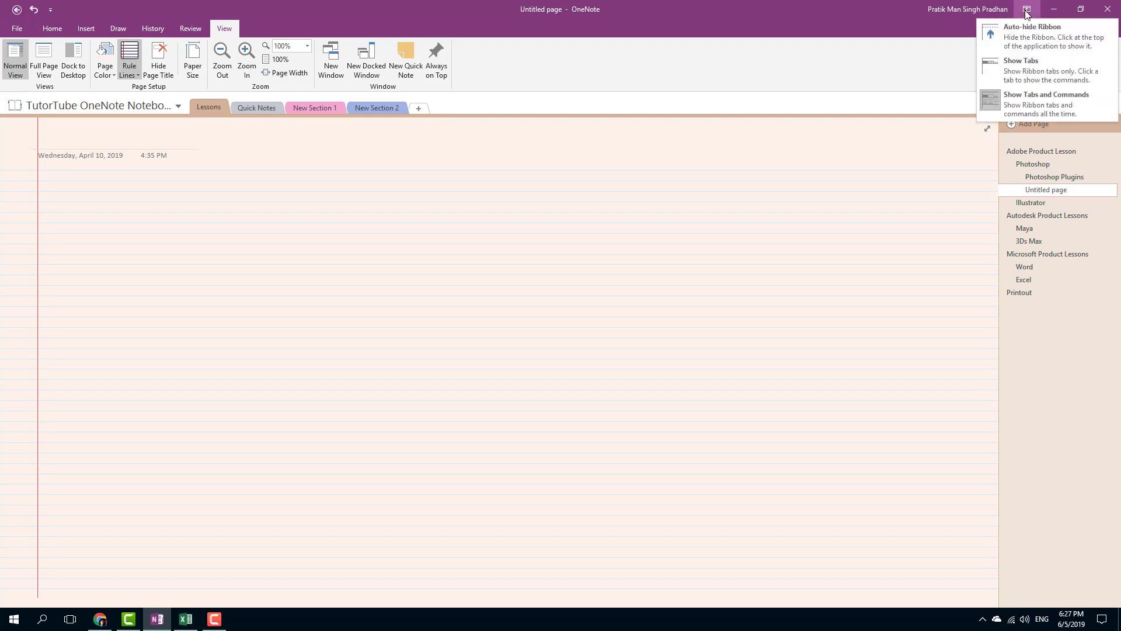
pyautogui.click(1024, 38)
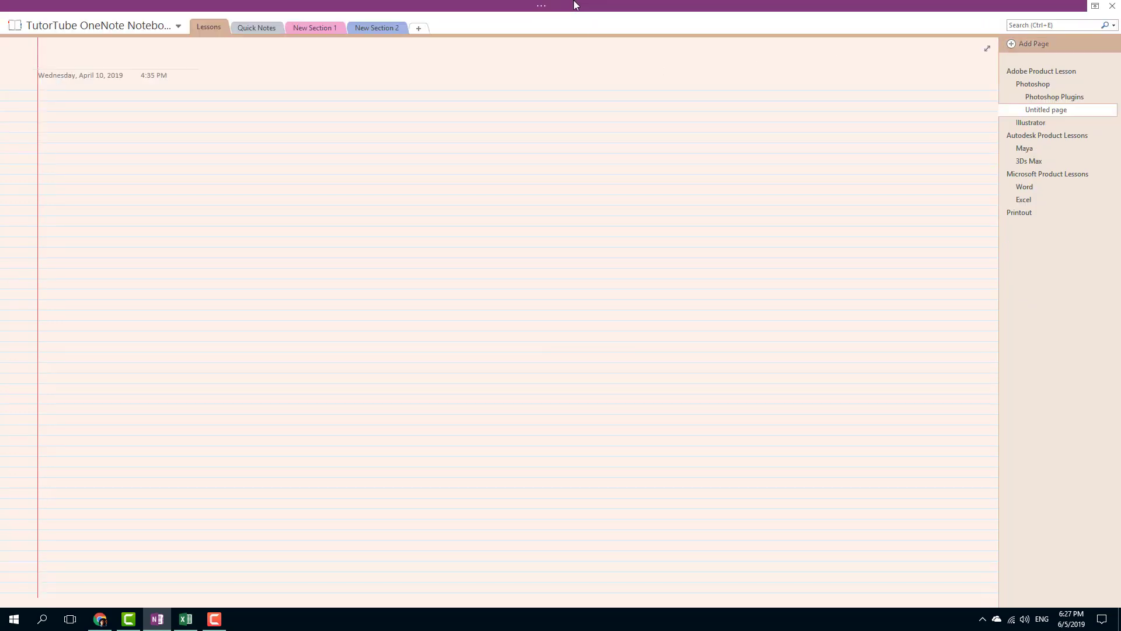
pyautogui.click(540, 9)
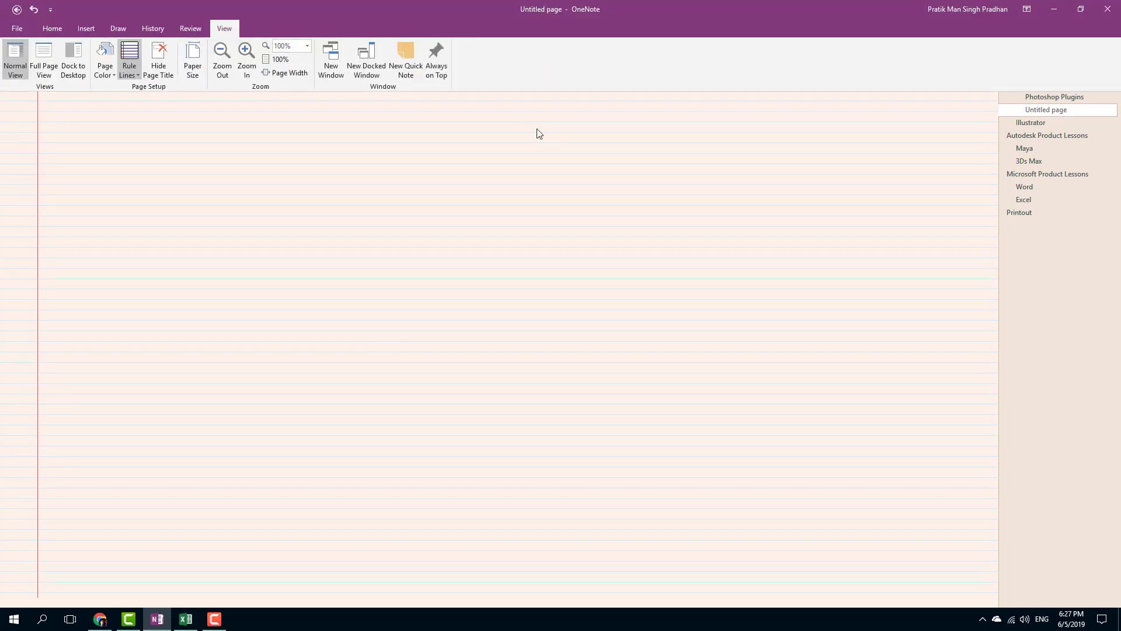
pyautogui.click(806, 138)
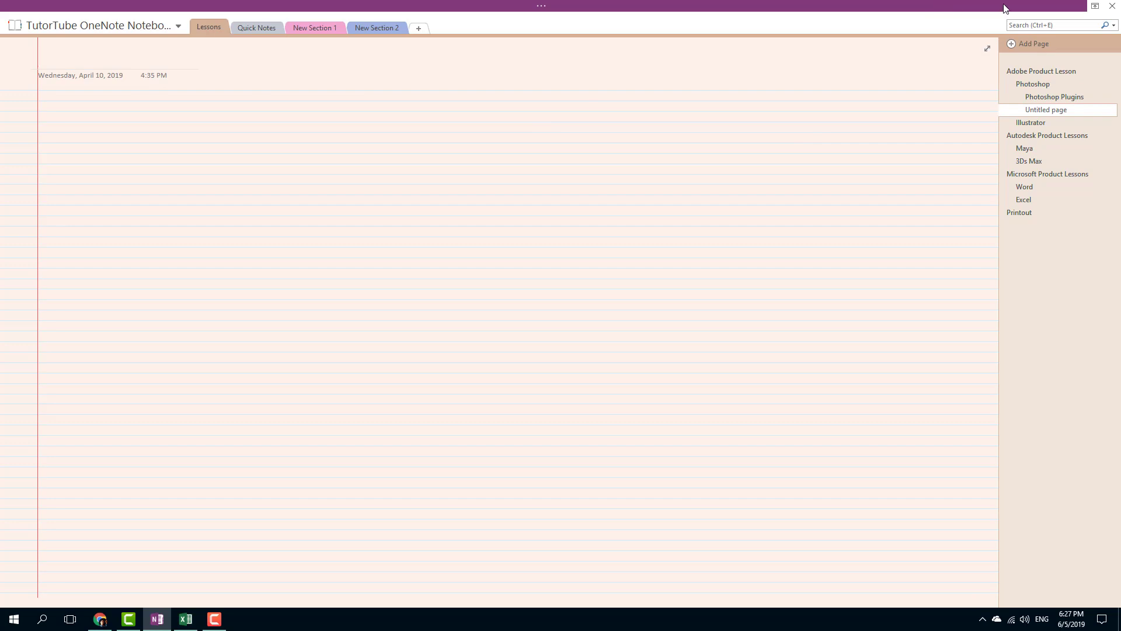
pyautogui.click(724, 4)
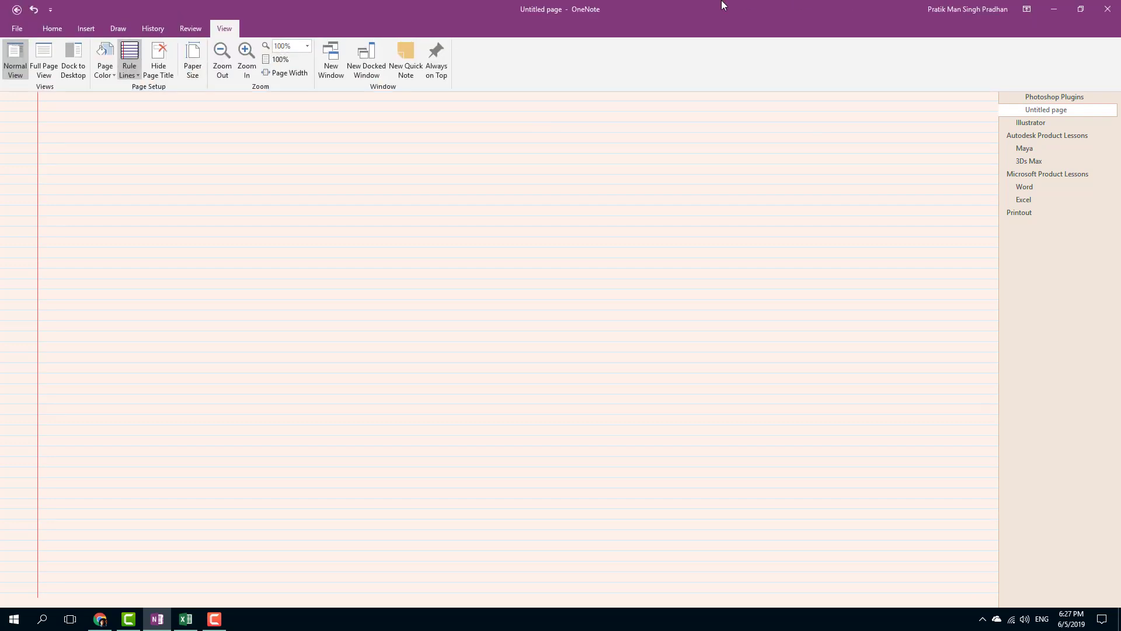
# - Set the ribbon to show tabs only, and briefly expand and collapse the Review commands
pyautogui.click(1028, 11)
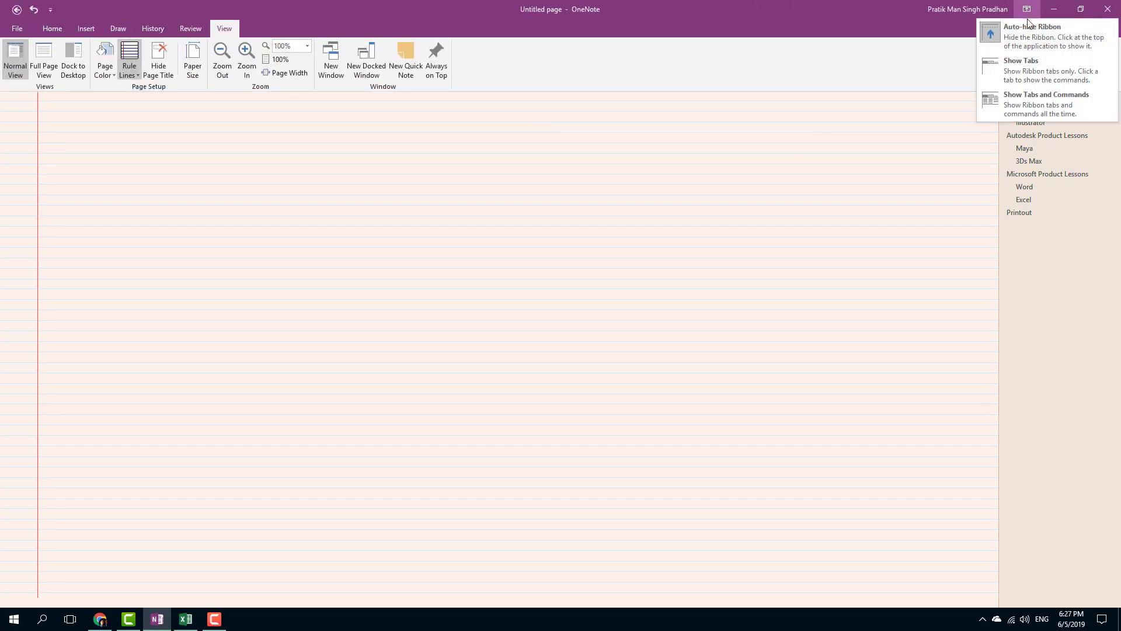
pyautogui.click(1021, 69)
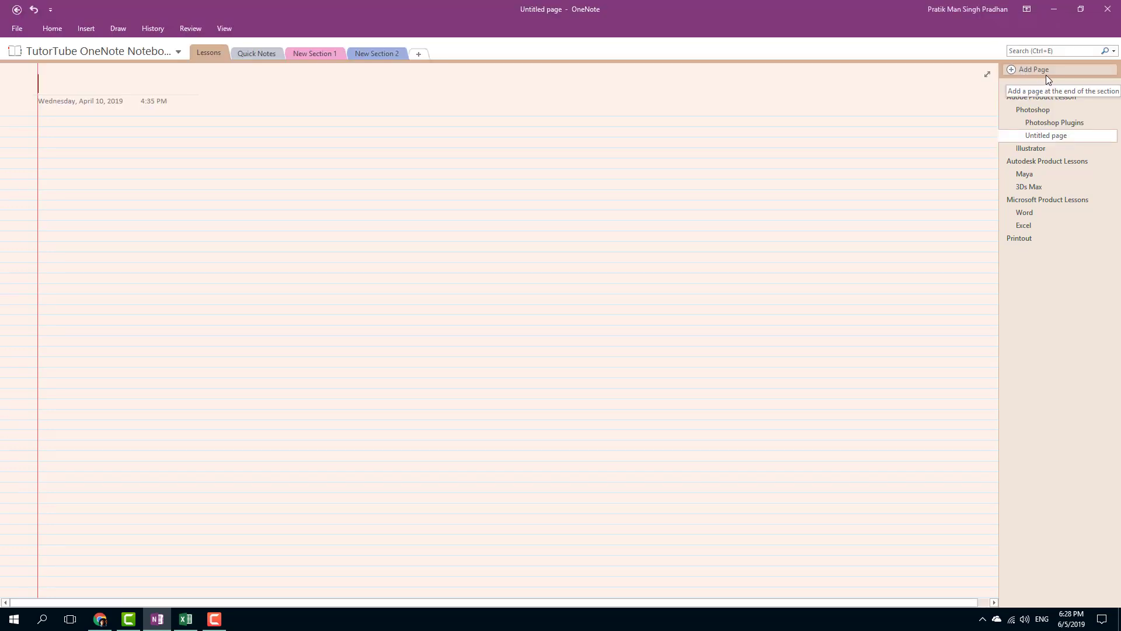
pyautogui.click(190, 29)
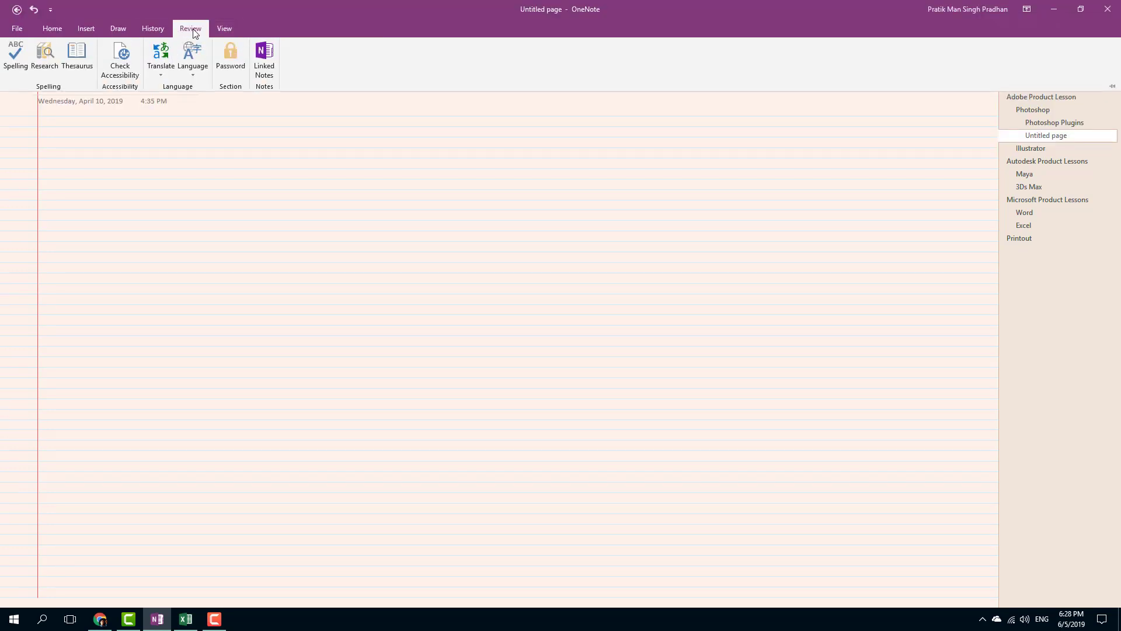
pyautogui.press('Escape')
# - Set the ribbon to show both tabs and commands all the time
pyautogui.click(1027, 10)
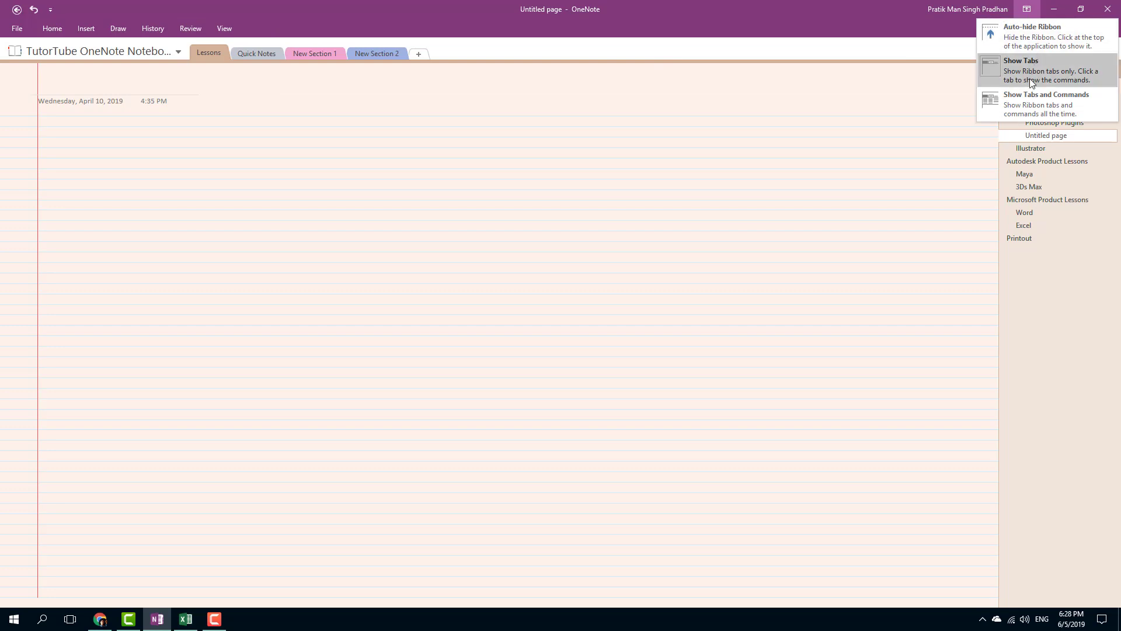
pyautogui.click(1025, 106)
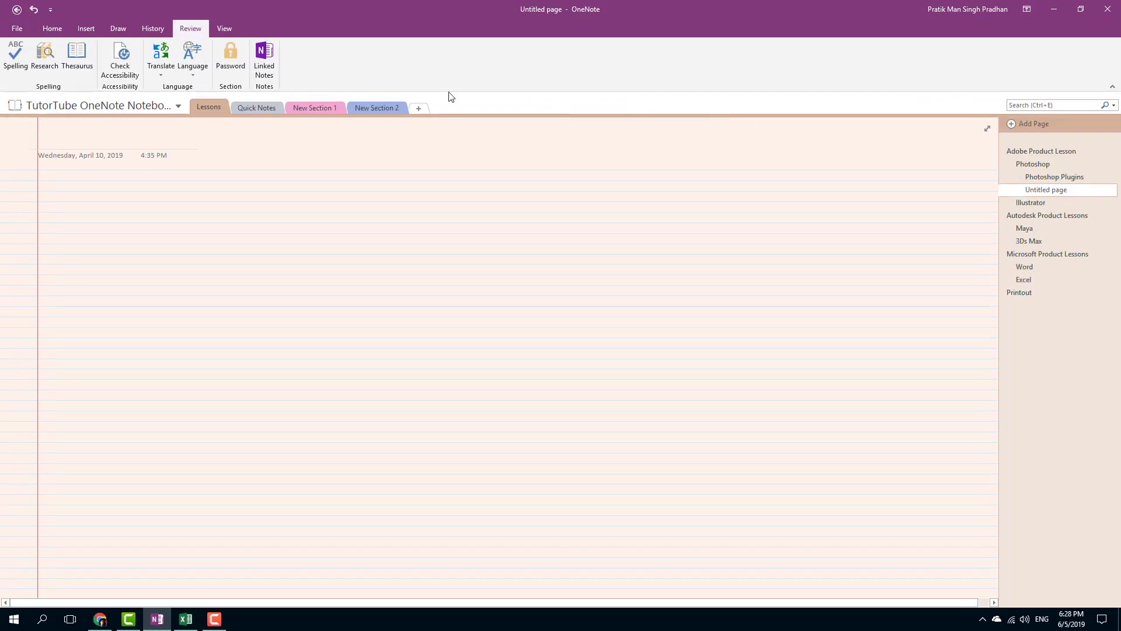